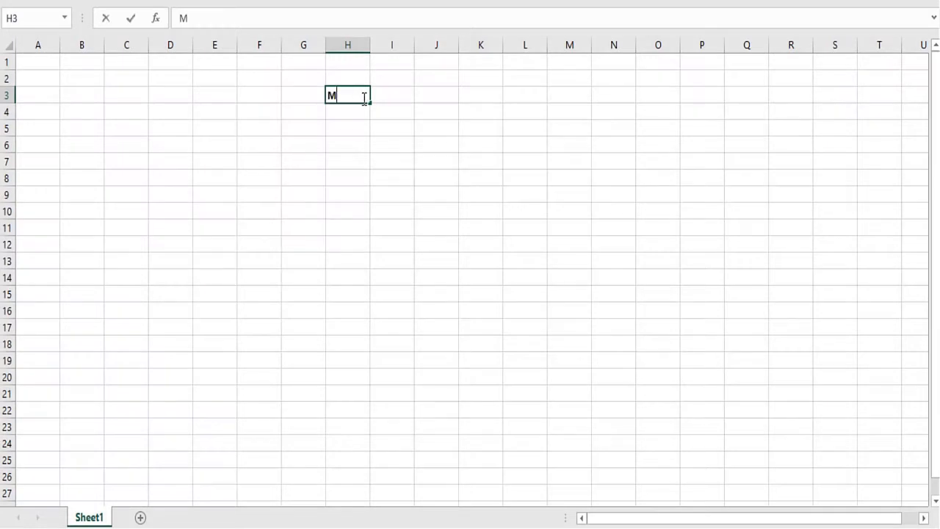
# - Enter the title "Martin Luther King Day" in H3 and "3rd Monday in January" in H4
pyautogui.write('artin Luther King ')
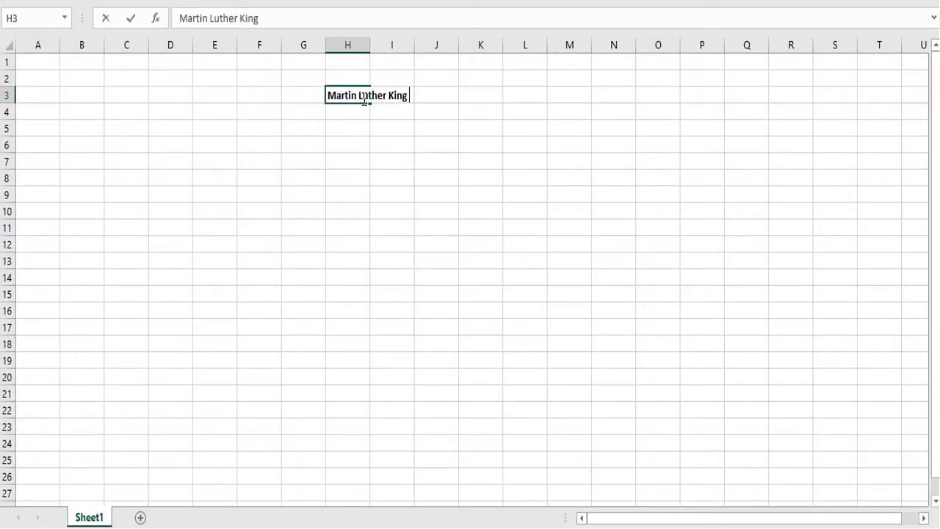
pyautogui.write('Day')
pyautogui.press('Return')
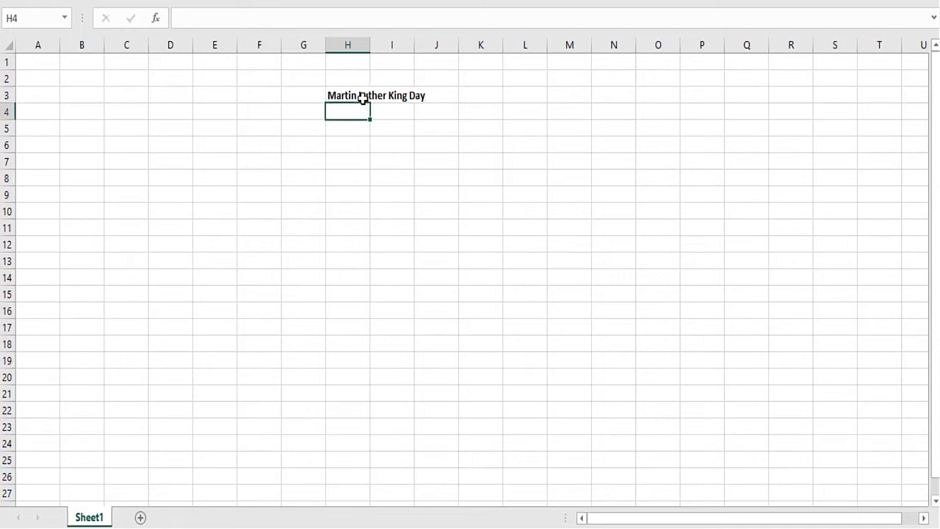
pyautogui.write('3rd Monday in January')
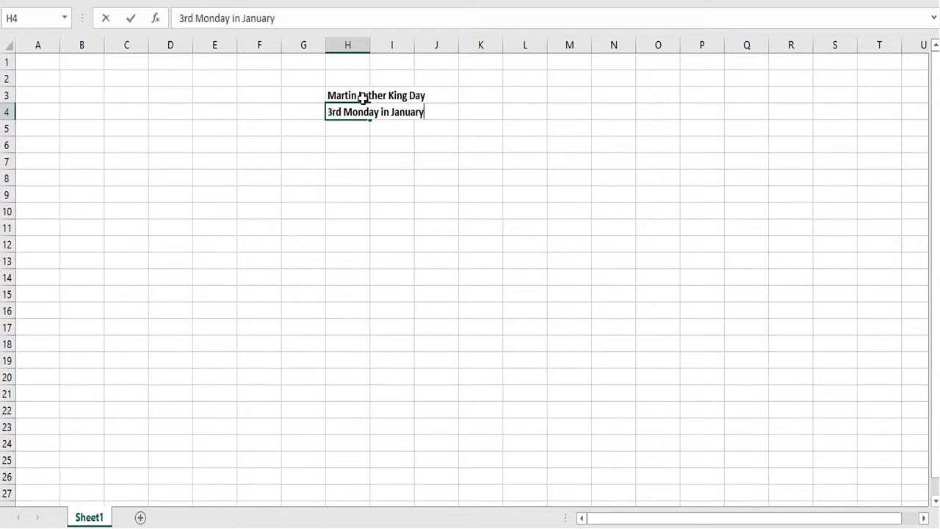
pyautogui.press('Return')
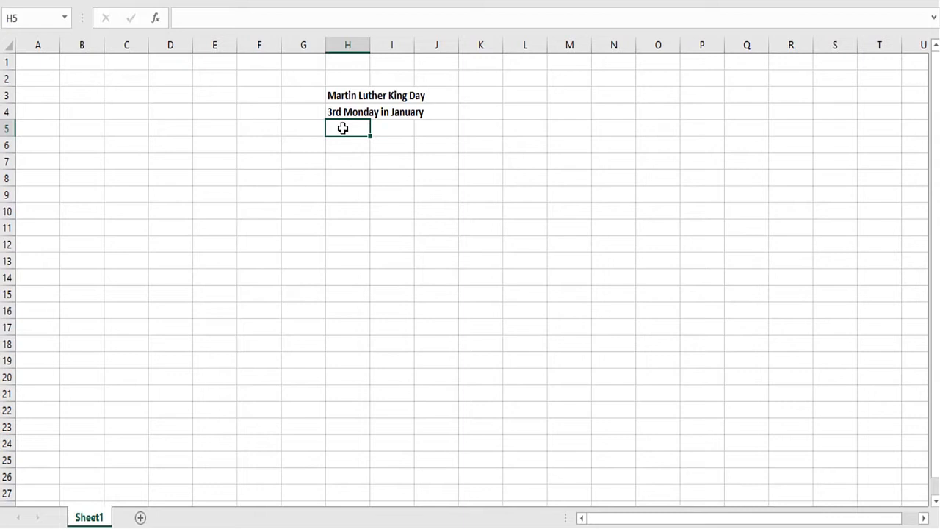
# - Write the problem statement below it: "Given a year" in H5 and "what is date of MLK day" in H6
pyautogui.write('Given a')
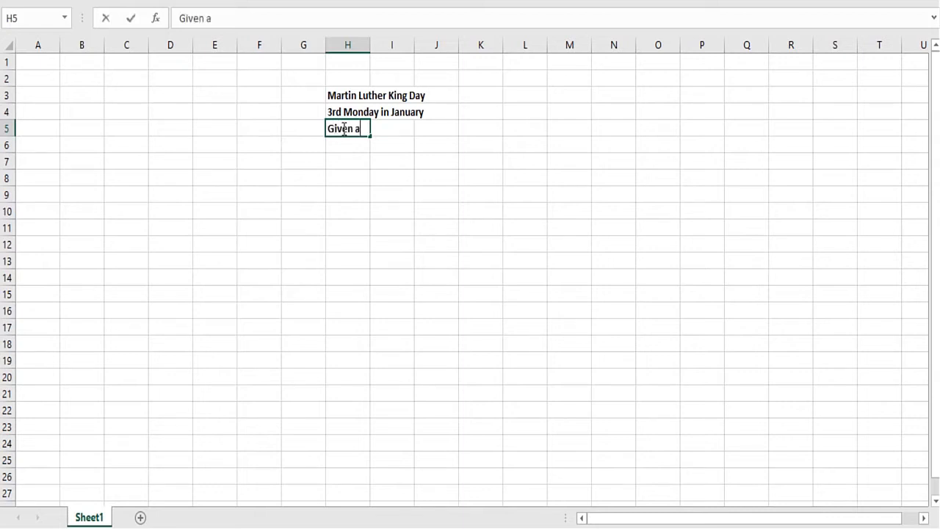
pyautogui.write(' year')
pyautogui.press('Escape')
pyautogui.write('Given a year')
pyautogui.press('Return')
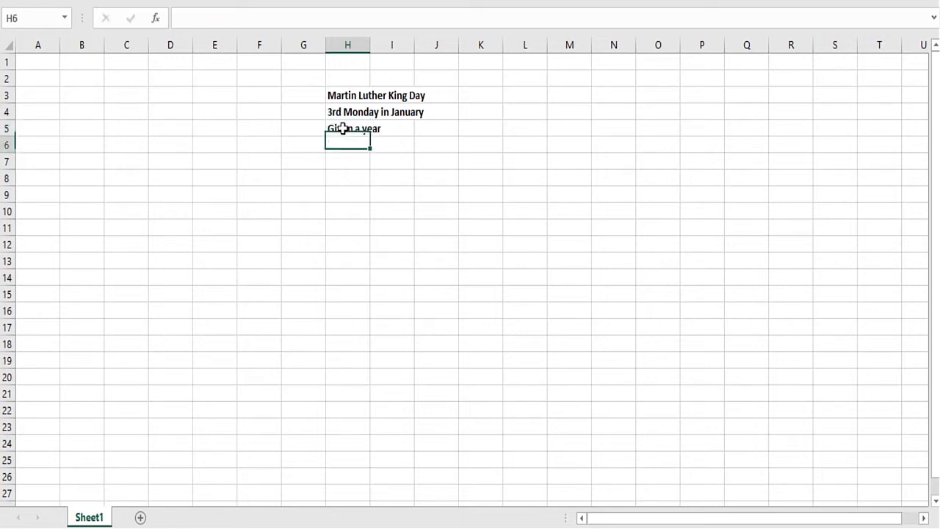
pyautogui.write('what is ')
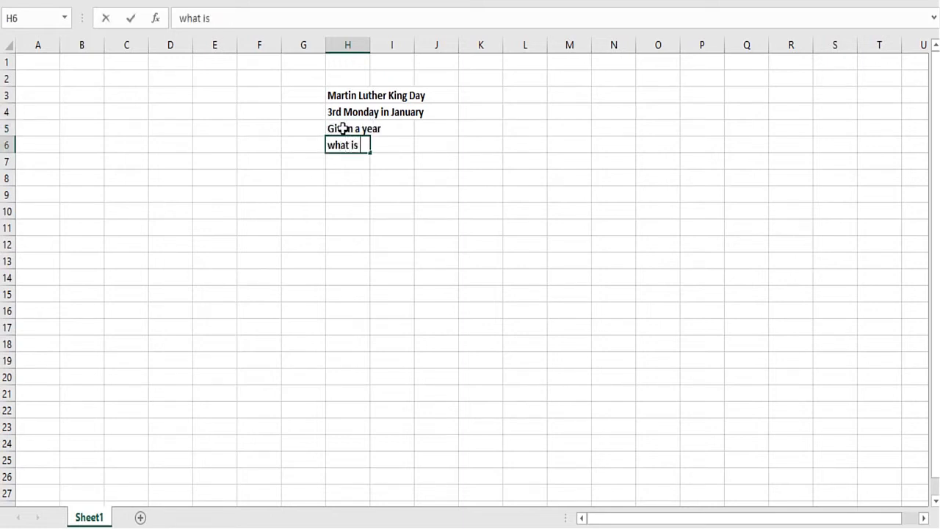
pyautogui.write('date of MLK day')
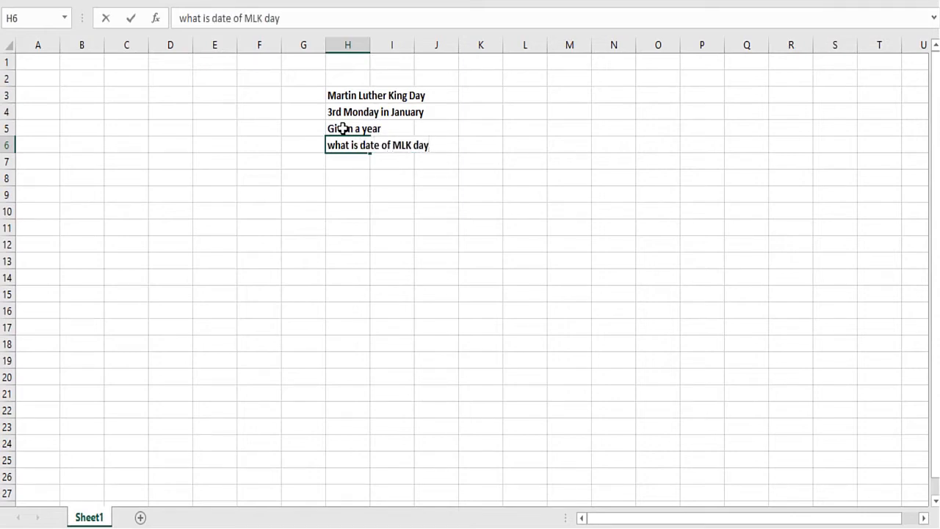
pyautogui.press('Return')
# - Label H9 "Year" and enter 2016 in I9
pyautogui.click(340, 224)
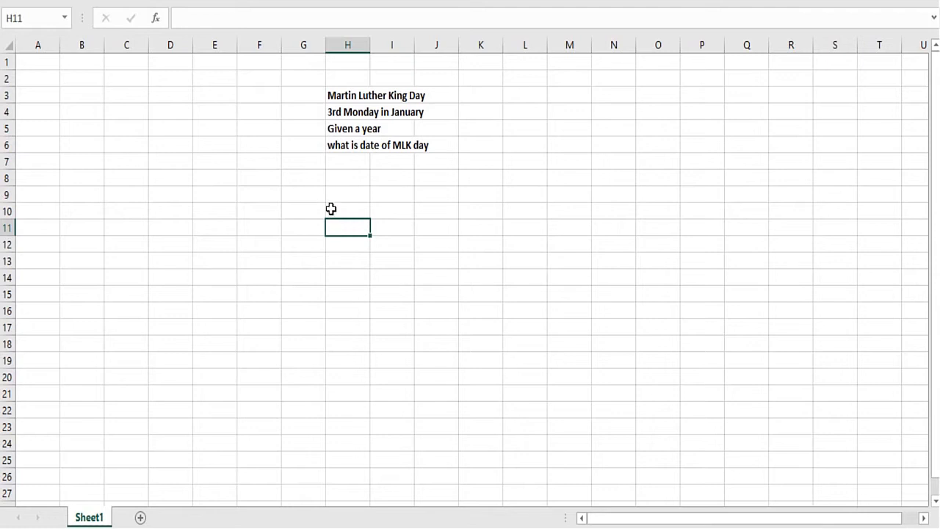
pyautogui.click(335, 197)
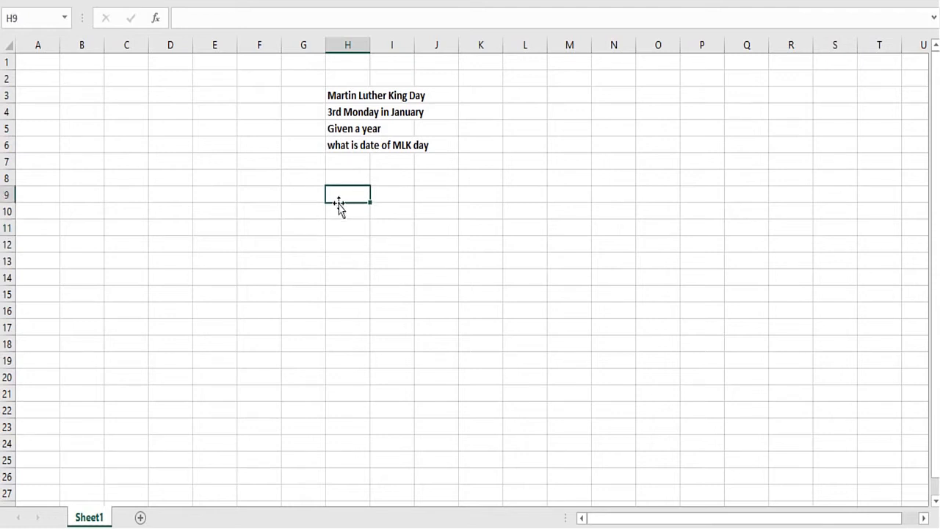
pyautogui.write('Year')
pyautogui.press('Tab')
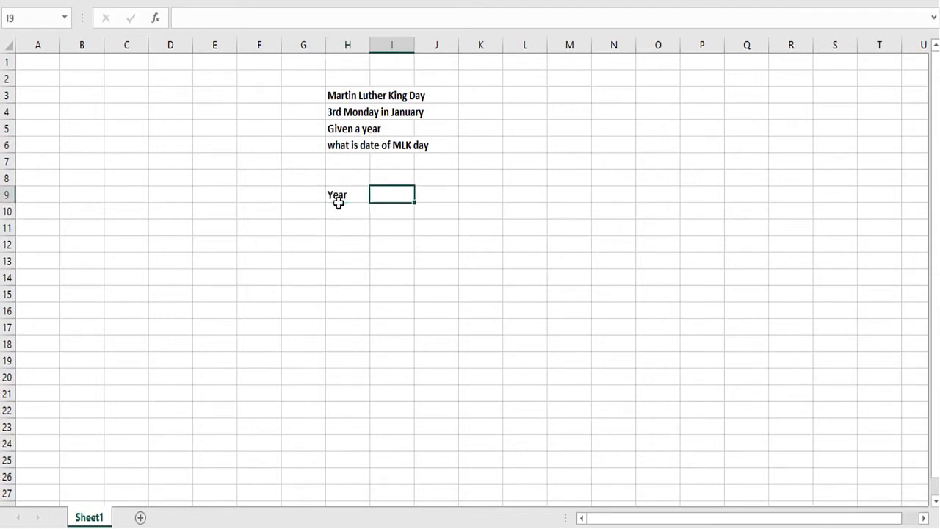
pyautogui.write('2016')
pyautogui.press('Return')
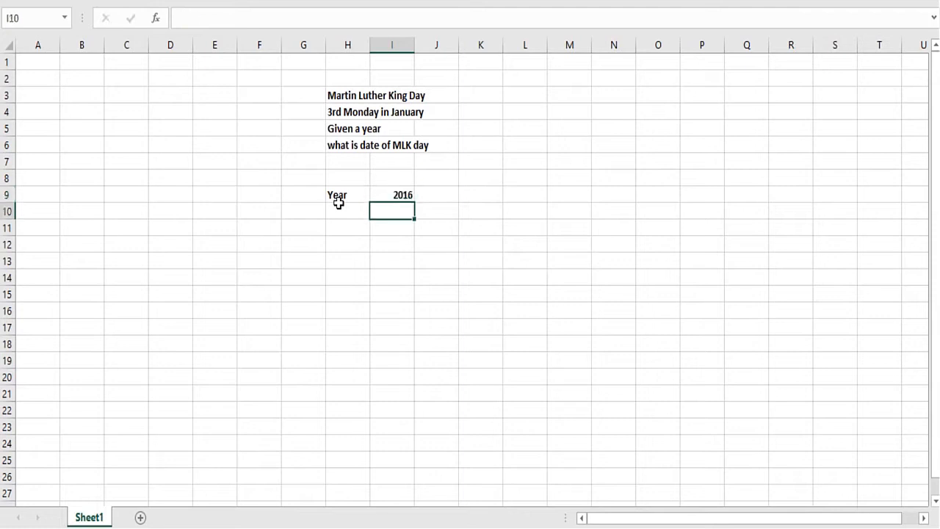
# - Add the header "Month" in H11 and fill H12:H17 with the value 1
pyautogui.press('Return')
pyautogui.press('Left')
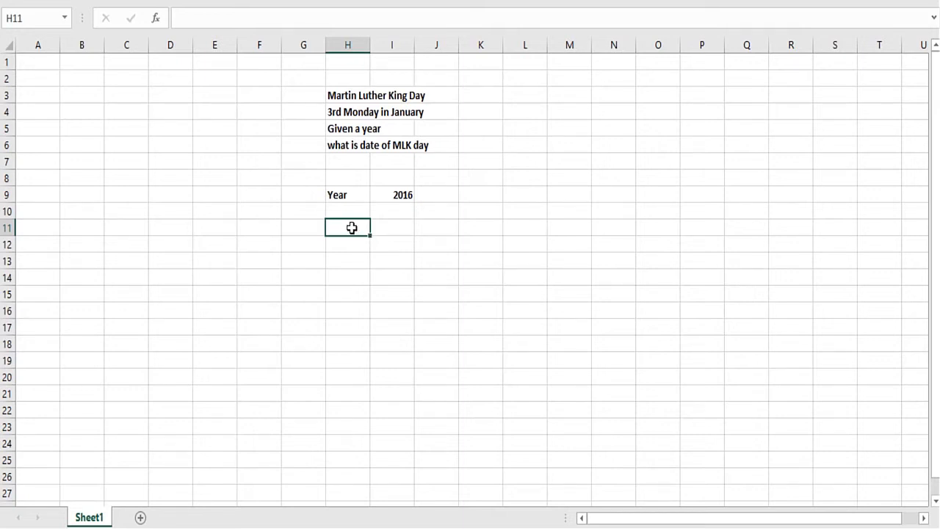
pyautogui.write('Month')
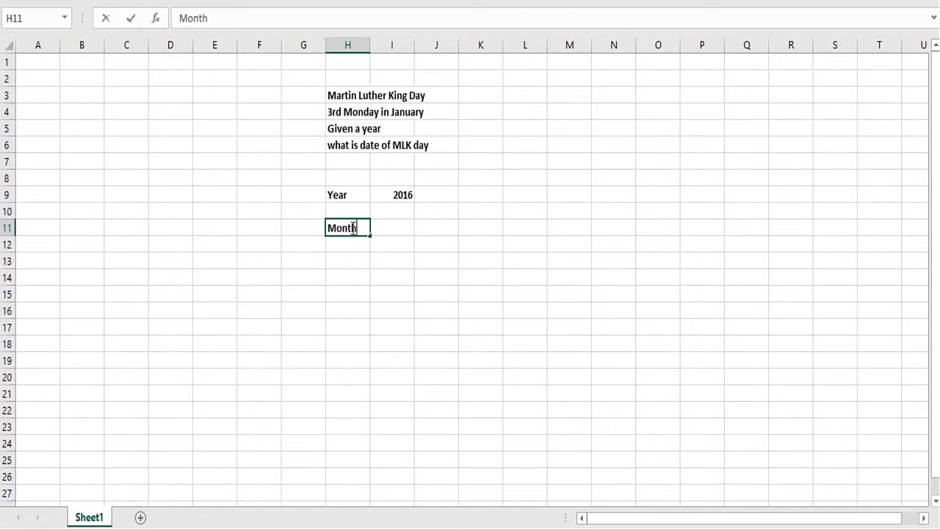
pyautogui.press('Return')
pyautogui.write('1')
pyautogui.press('Return')
pyautogui.click(348, 243)
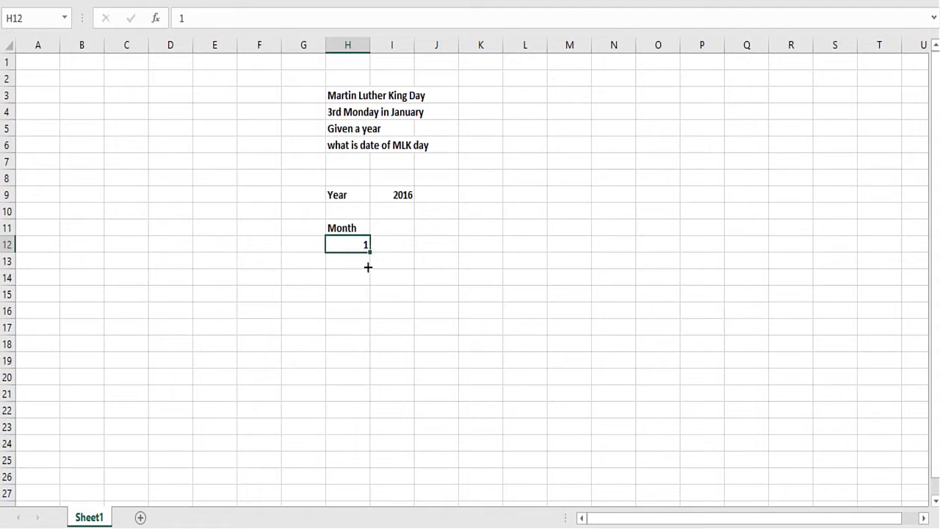
pyautogui.moveTo(368, 267); pyautogui.dragTo(364, 338)
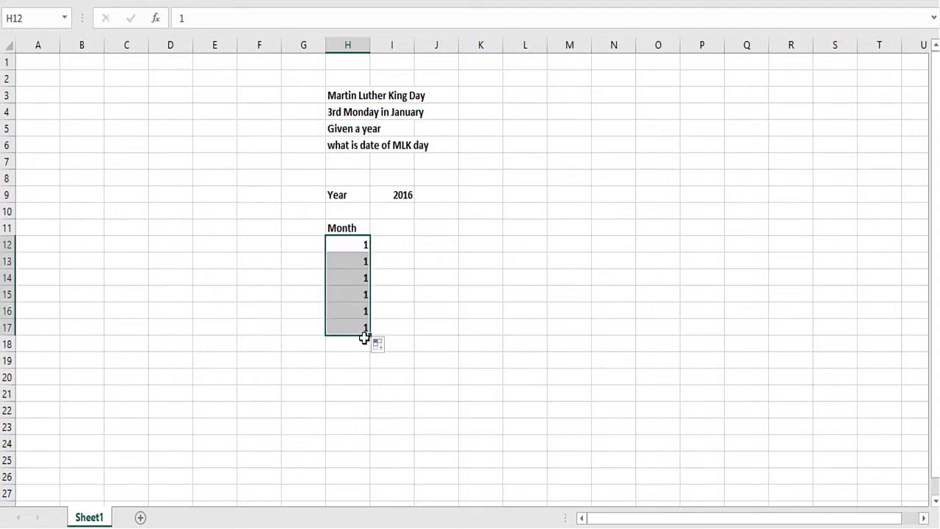
# - Add the header "Day of Month" in I11 and enter 1 in I12
pyautogui.click(392, 229)
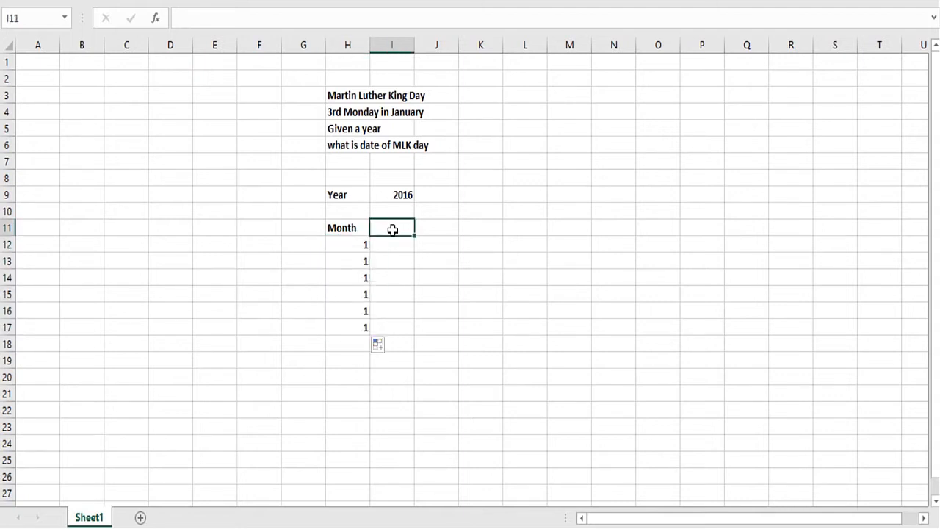
pyautogui.write('Day of M')
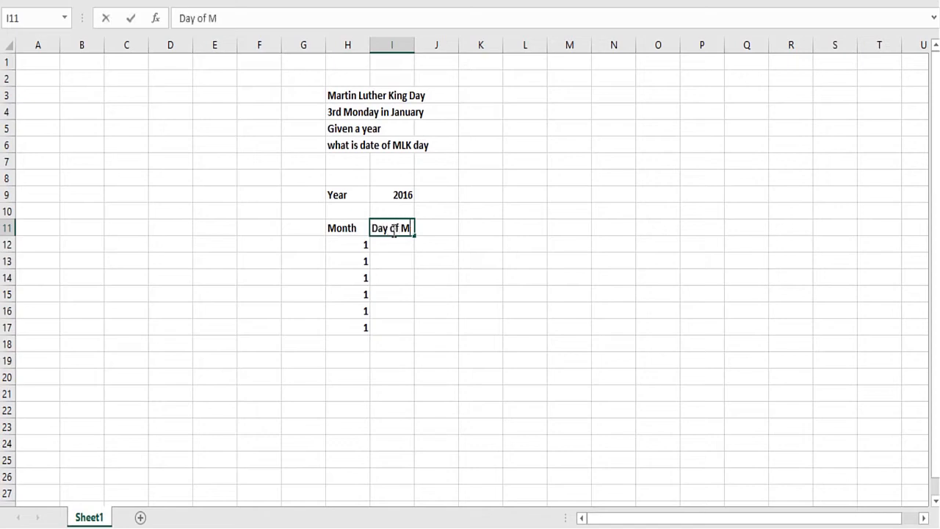
pyautogui.write('onth')
pyautogui.press('Return')
pyautogui.write('1')
pyautogui.press('Return')
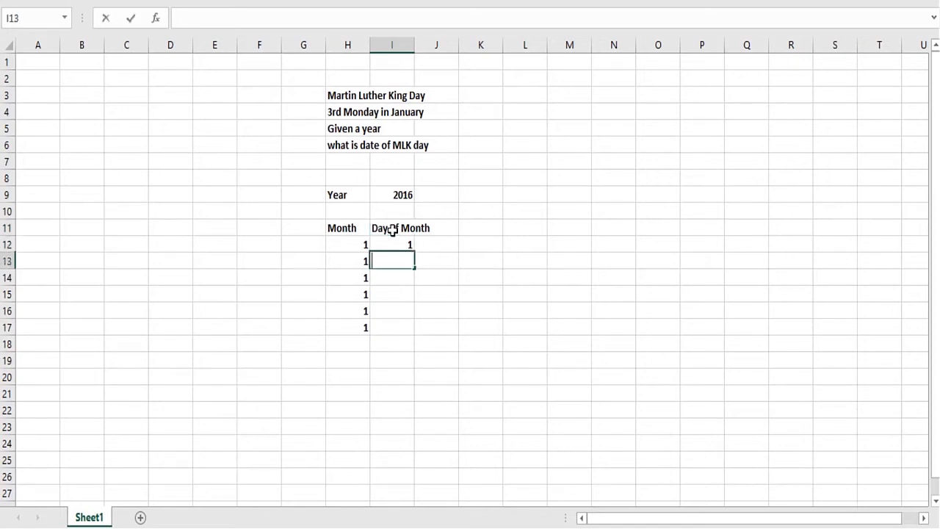
# - Enter the days 2 through 7 in cells I13 to I18
pyautogui.write('2')
pyautogui.press('Return')
pyautogui.write('3')
pyautogui.hotkey('ctrl', 'Return')
pyautogui.press('Return')
pyautogui.write('4')
pyautogui.press('Return')
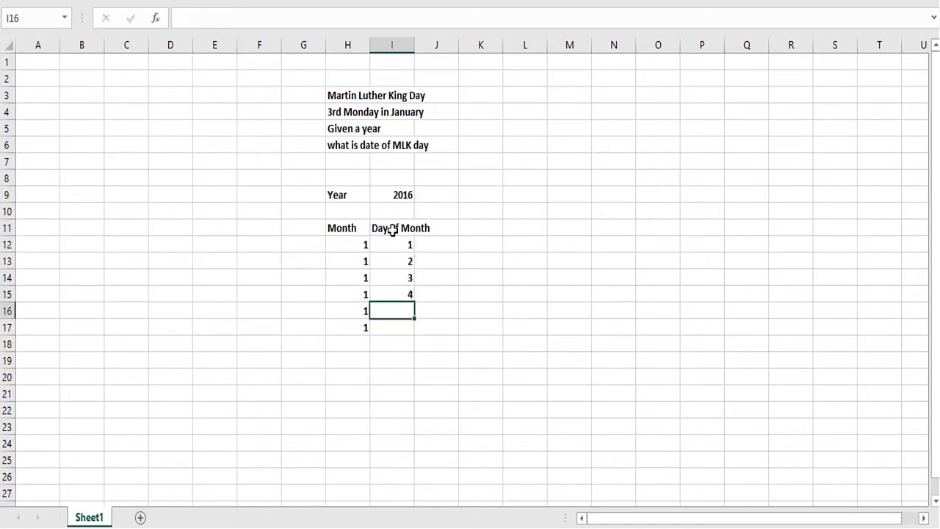
pyautogui.write('5')
pyautogui.press('Return')
pyautogui.write('6')
pyautogui.press('Return')
pyautogui.write('7')
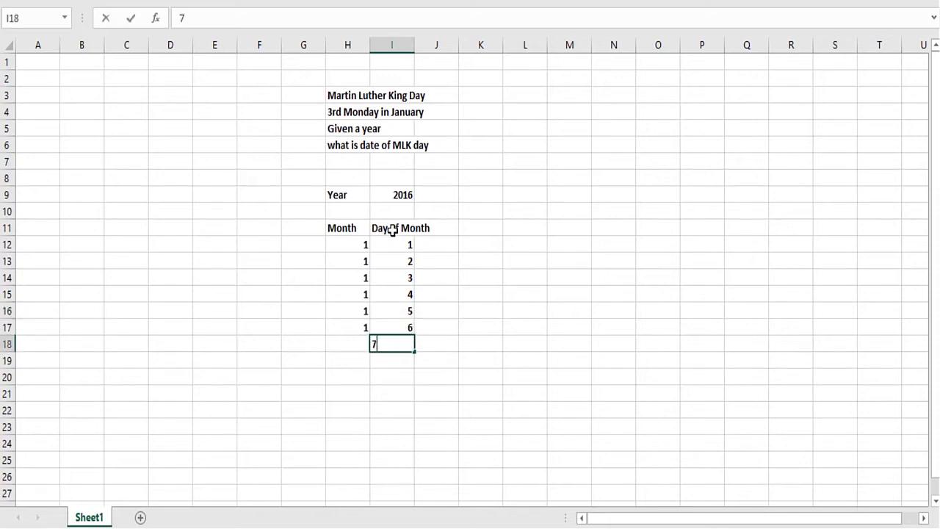
# - Enter month 1 in H18 and widen column I to fit the "Day of Month" header
pyautogui.press('Left')
pyautogui.write('1')
pyautogui.press('Right')
pyautogui.press('Right')
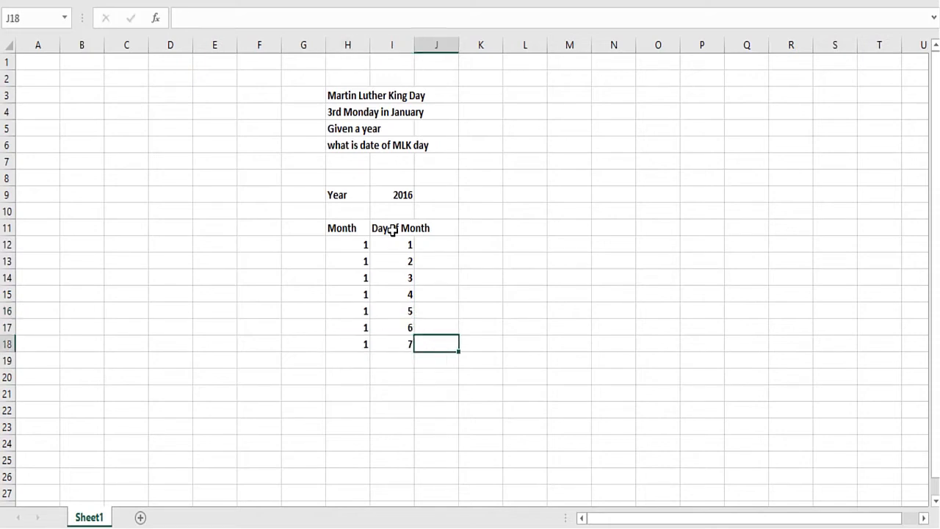
pyautogui.moveTo(414, 44); pyautogui.dragTo(431, 49)
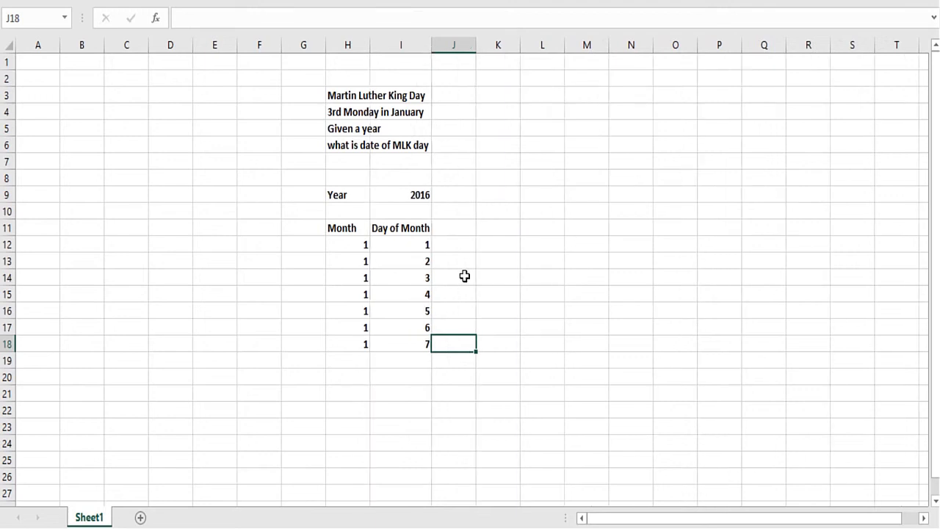
# - Add the header "Date" in J11
pyautogui.click(446, 222)
pyautogui.write('Date')
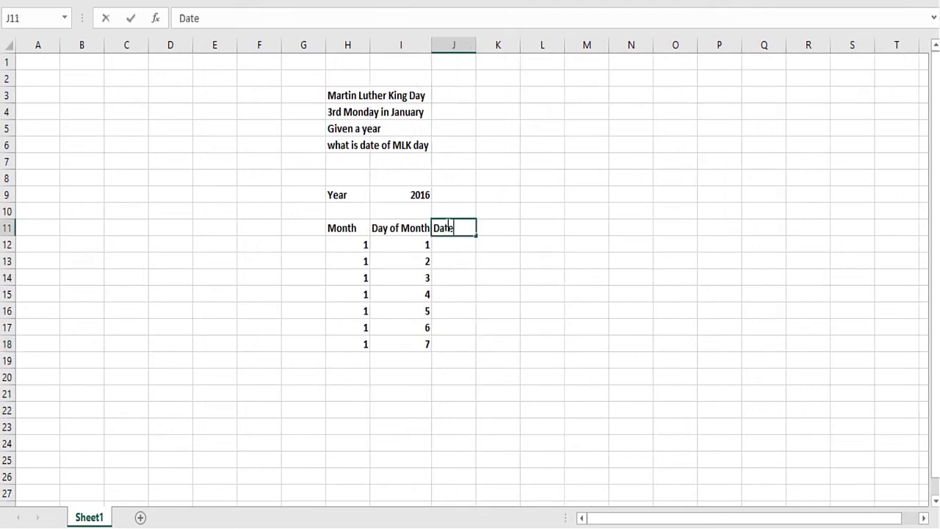
pyautogui.press('Return')
# - Enter =DATE($I$9,H12,I12) in J12 and fill the formula down to J18
pyautogui.write('=date(')
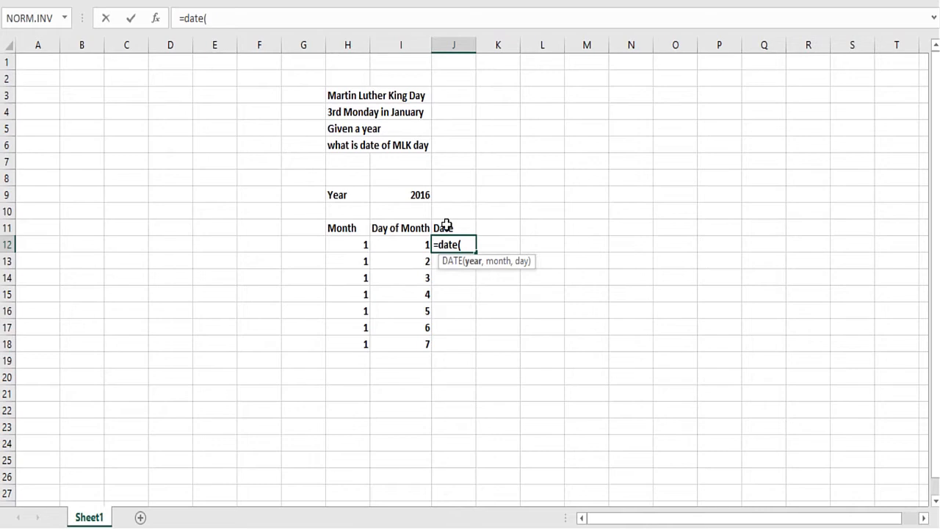
pyautogui.click(415, 194)
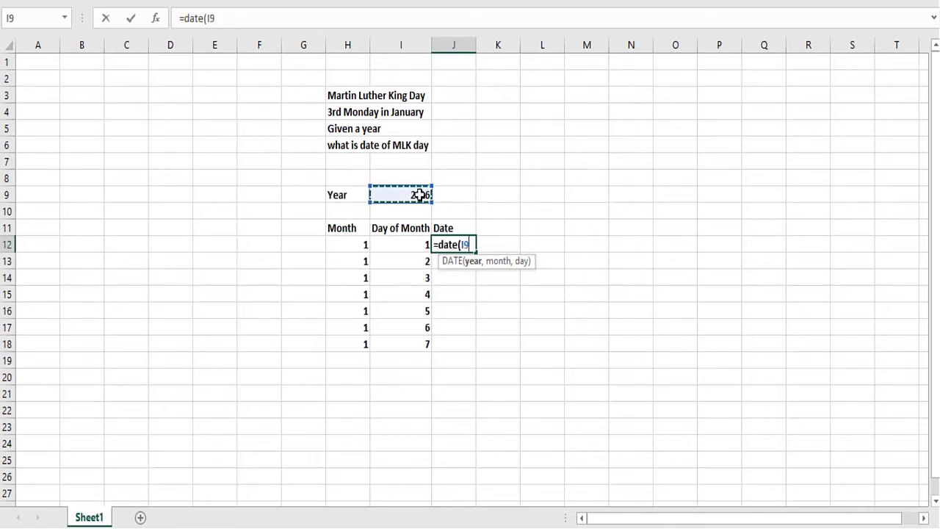
pyautogui.press('F4')
pyautogui.write(',')
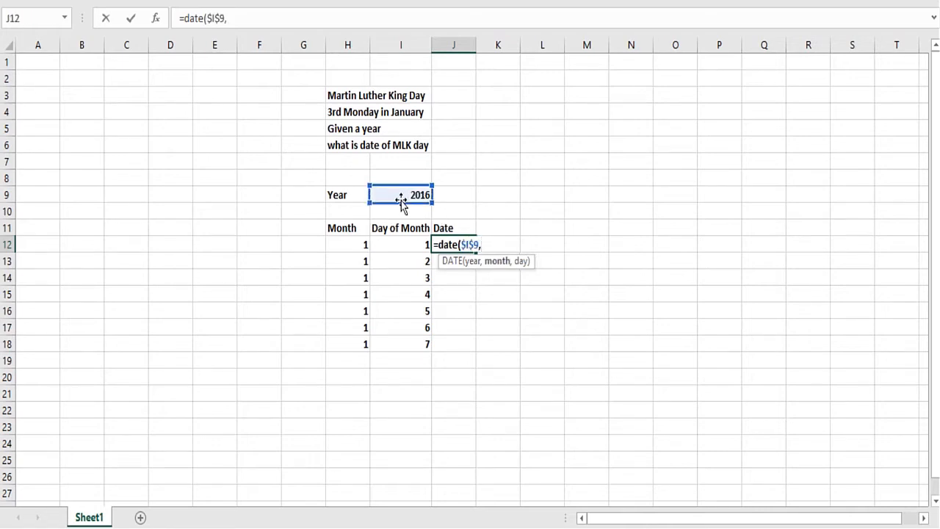
pyautogui.click(354, 245)
pyautogui.write(',')
pyautogui.click(396, 244)
pyautogui.write(')')
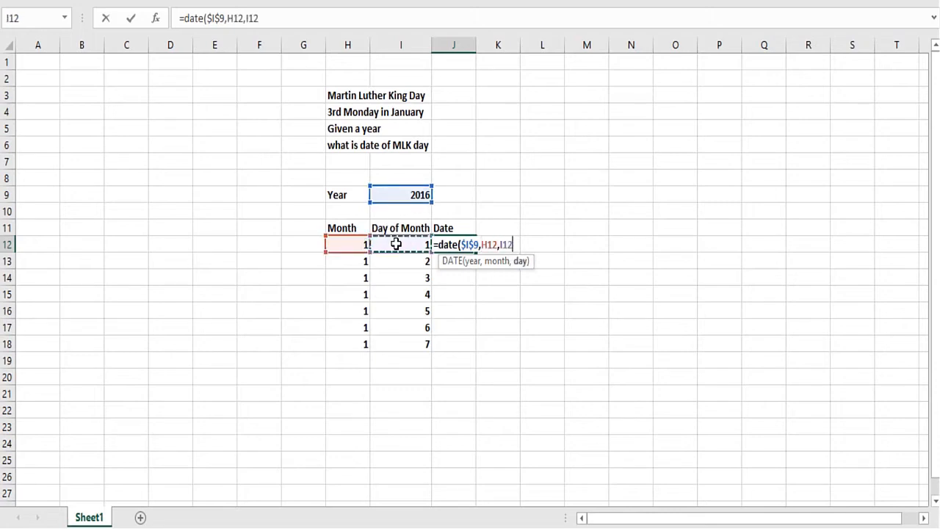
pyautogui.press('Return')
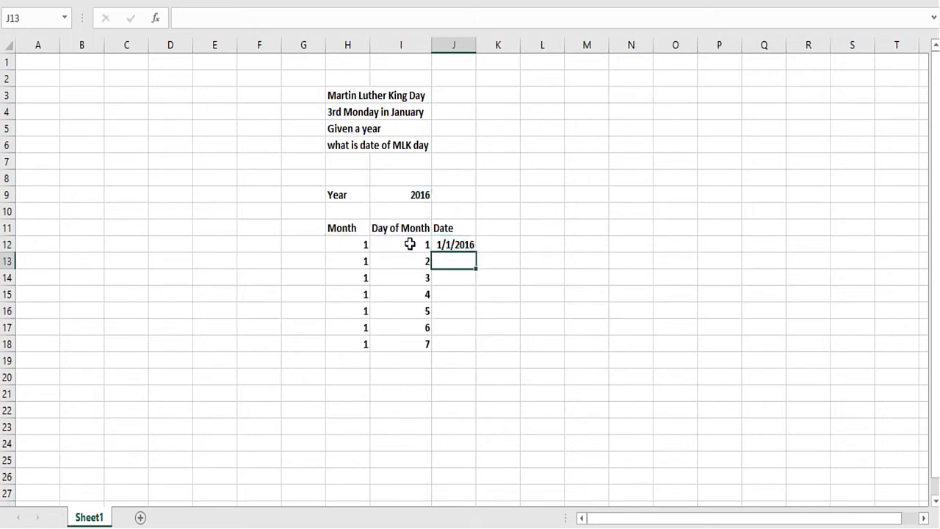
pyautogui.click(460, 245)
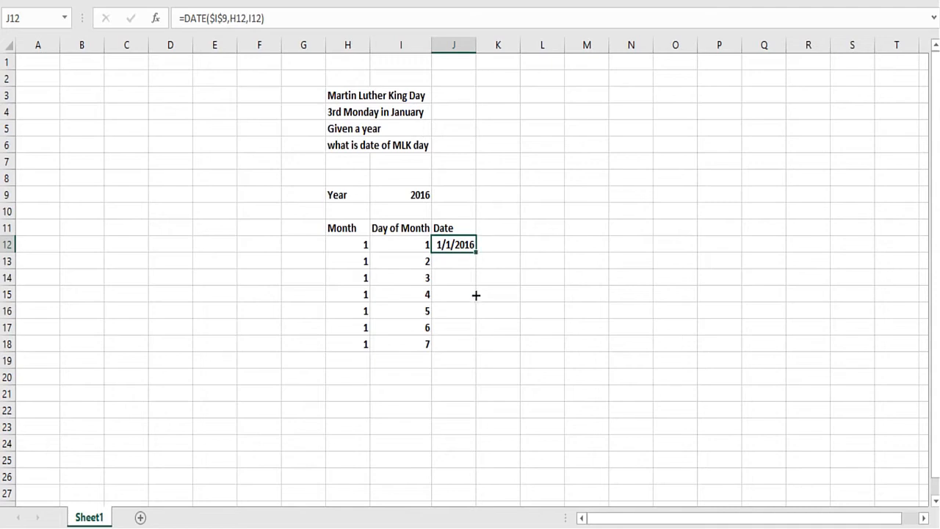
pyautogui.moveTo(476, 295); pyautogui.dragTo(477, 358)
# - Add the header "Day of week" in K11
pyautogui.click(490, 229)
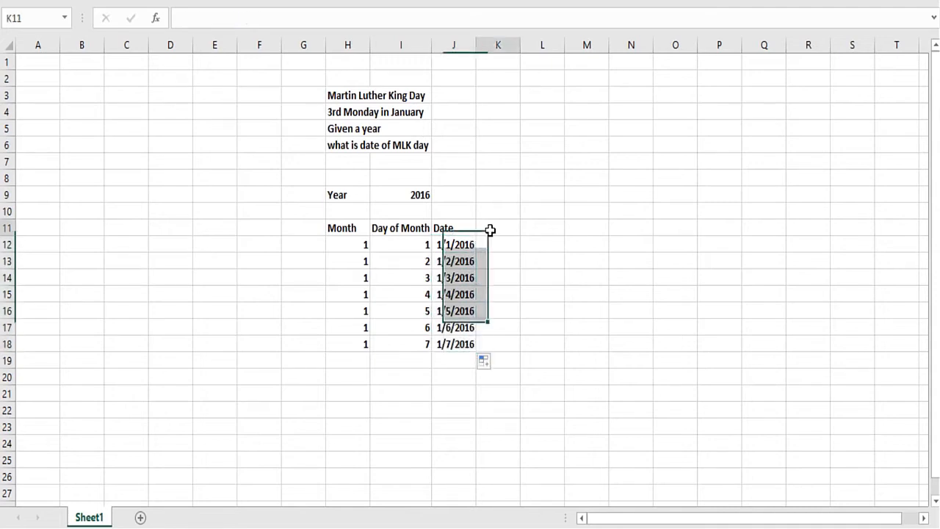
pyautogui.write('Day of')
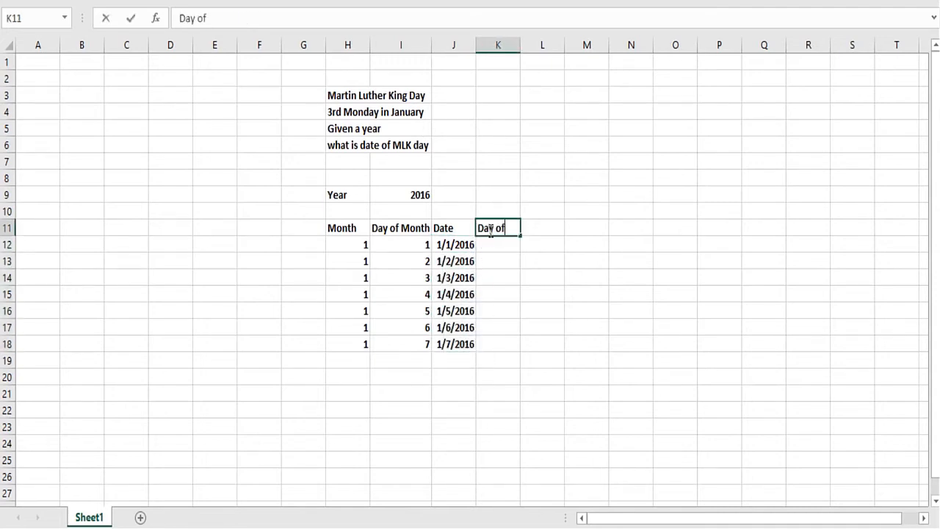
pyautogui.write(' week')
pyautogui.press('Return')
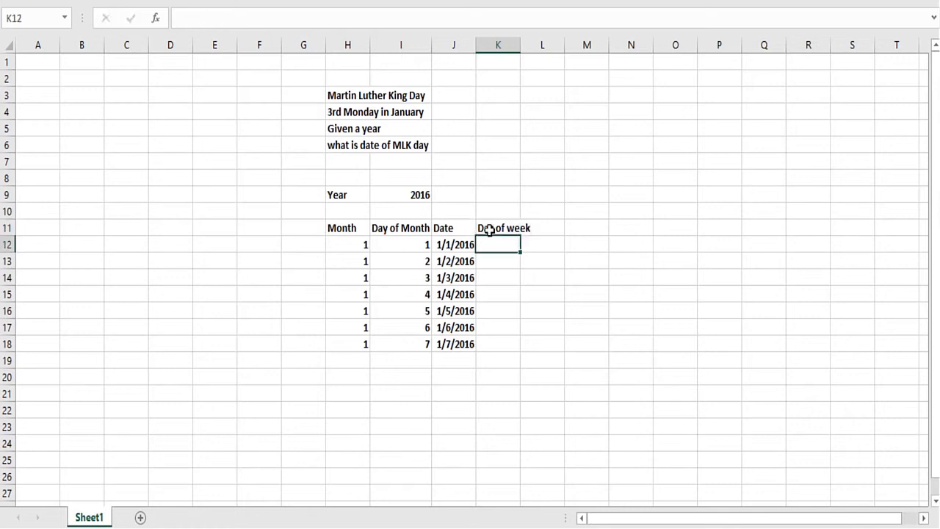
# - Enter =WEEKDAY(J12,2) in K12 and fill the formula down to K18
pyautogui.write('=we')
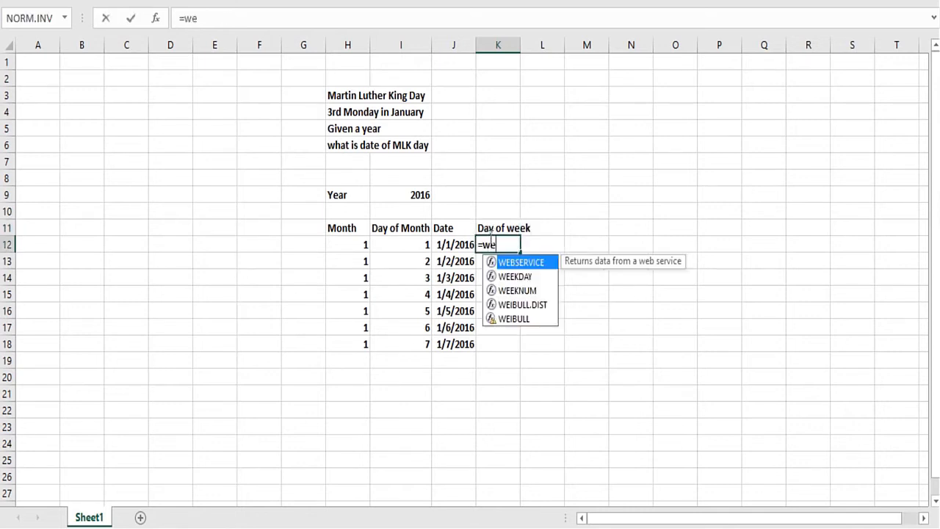
pyautogui.doubleClick(500, 275)
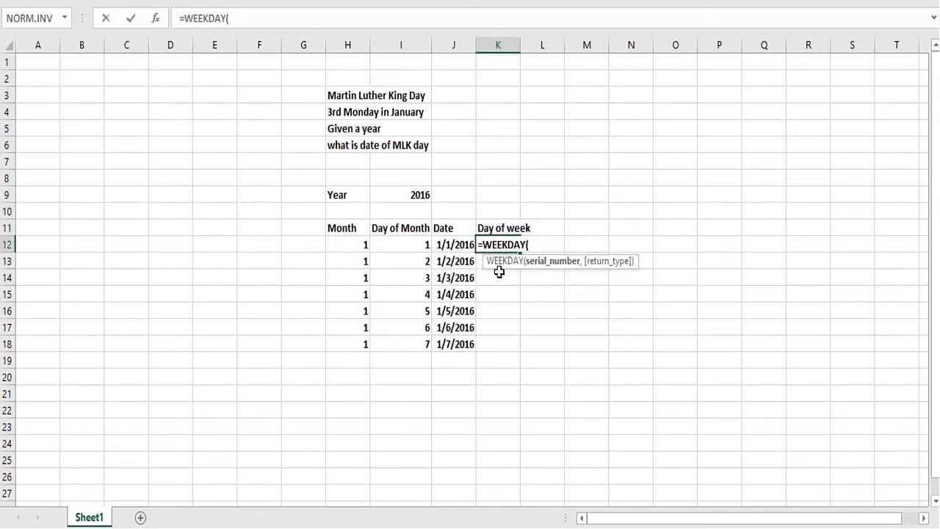
pyautogui.click(453, 245)
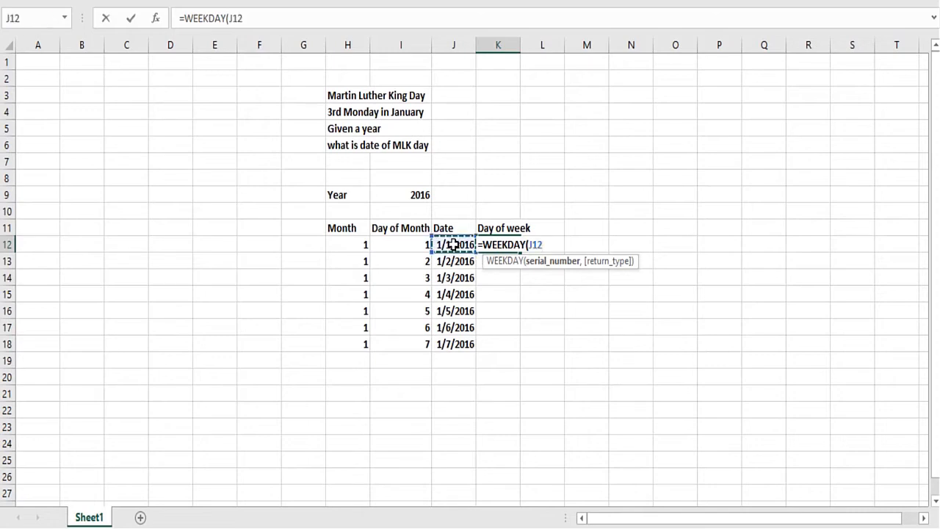
pyautogui.write(',')
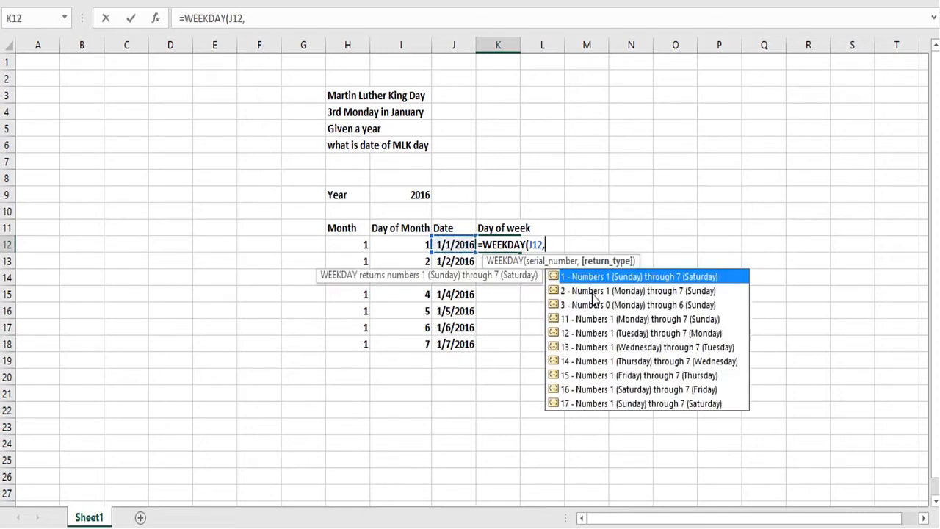
pyautogui.click(595, 291)
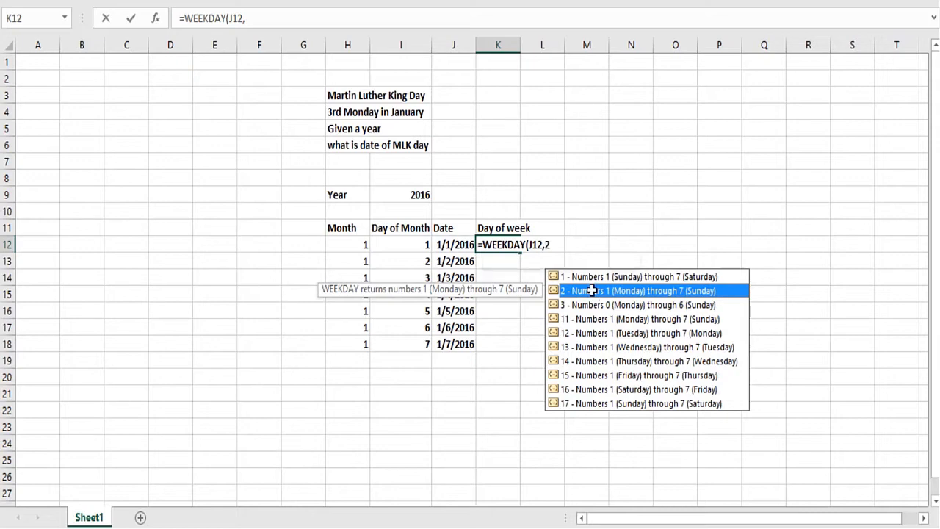
pyautogui.doubleClick(593, 293)
pyautogui.write(')')
pyautogui.press('Return')
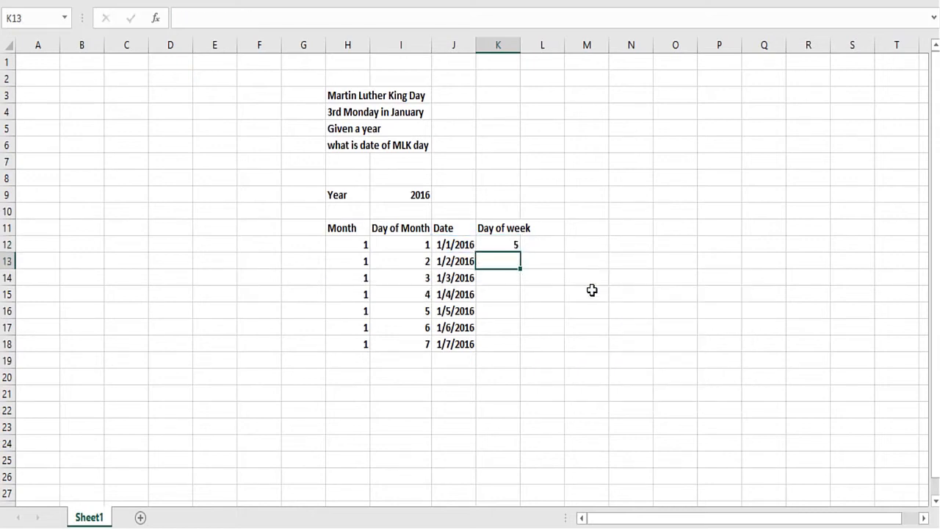
pyautogui.click(515, 249)
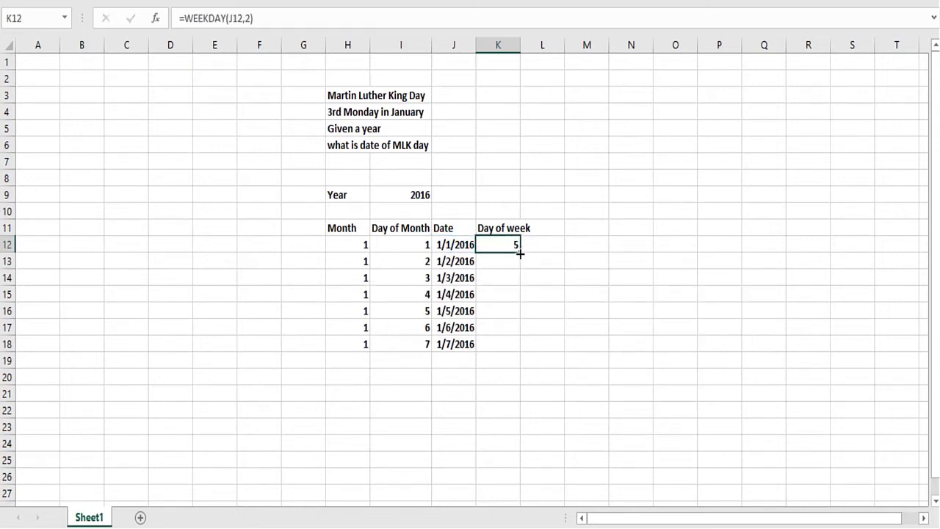
pyautogui.moveTo(518, 301); pyautogui.dragTo(514, 348)
# - Add the label "Date of first Monday" in H20 and widen column H to fit it
pyautogui.click(426, 385)
pyautogui.moveTo(319, 382); pyautogui.dragTo(336, 388)
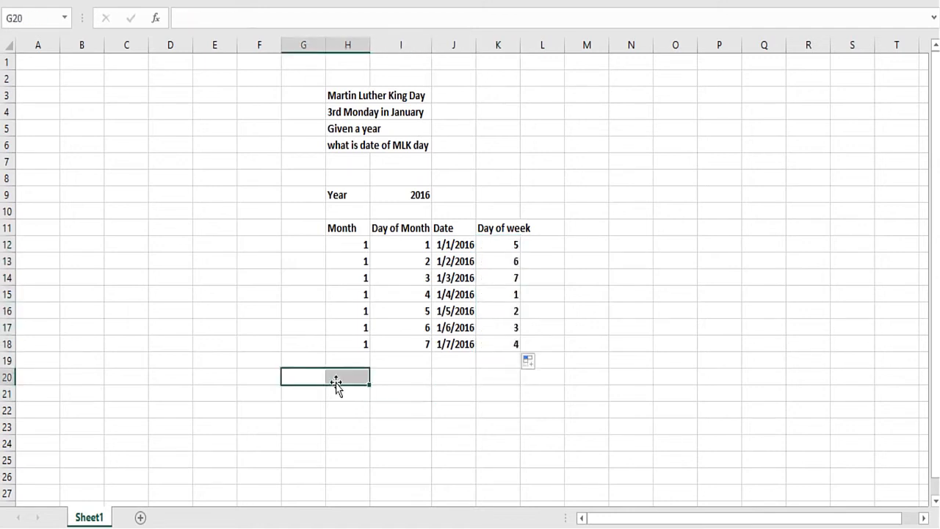
pyautogui.click(335, 380)
pyautogui.write('Date ')
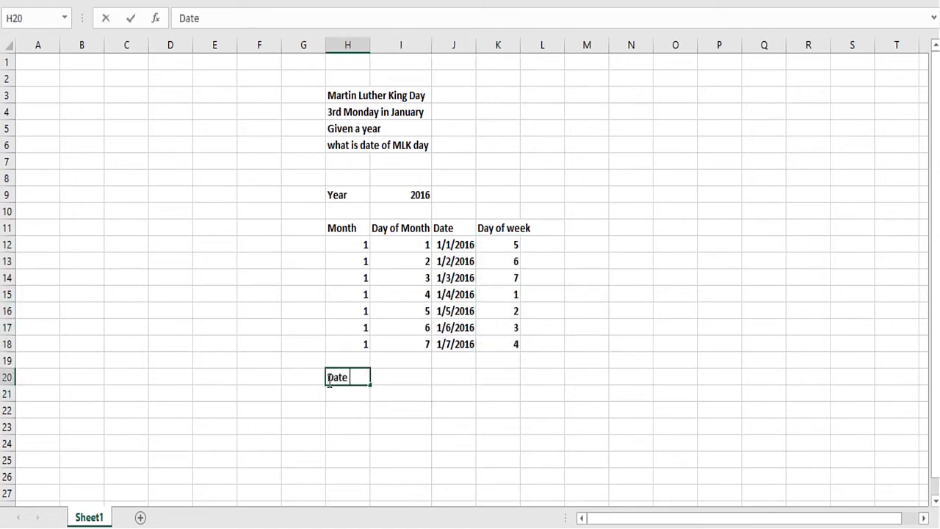
pyautogui.write('of first Monday')
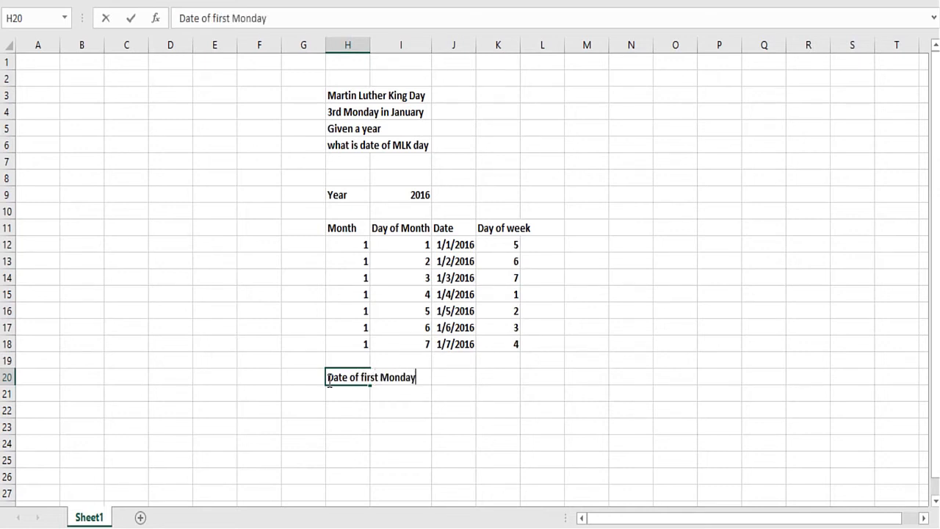
pyautogui.press('Return')
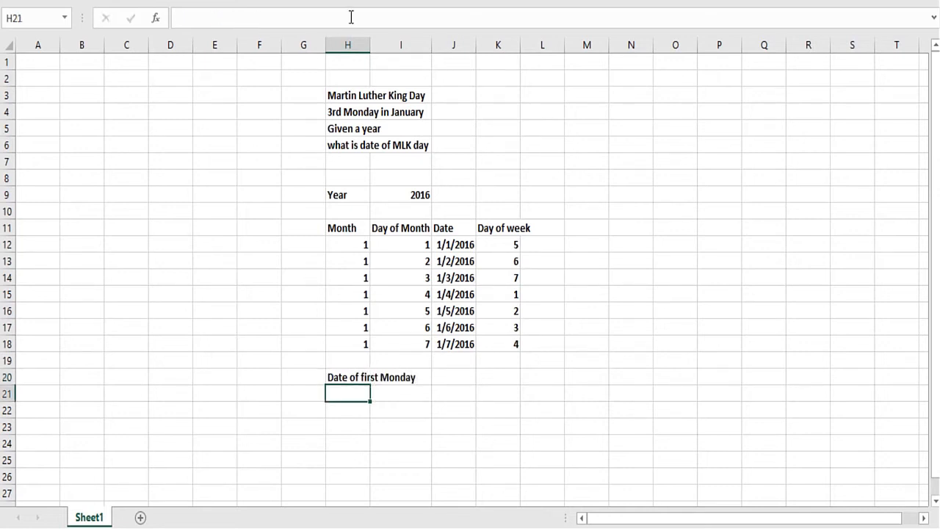
pyautogui.moveTo(371, 45); pyautogui.dragTo(454, 146)
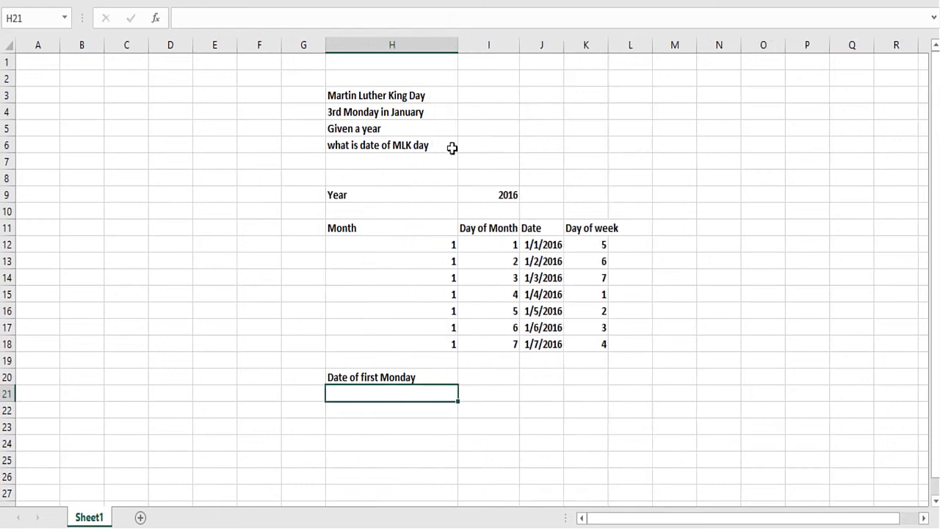
# - Enter =INDEX(J12:J18,MATCH(1,K12:K18,0),1) in I20 to look up the first Monday's date
pyautogui.click(484, 379)
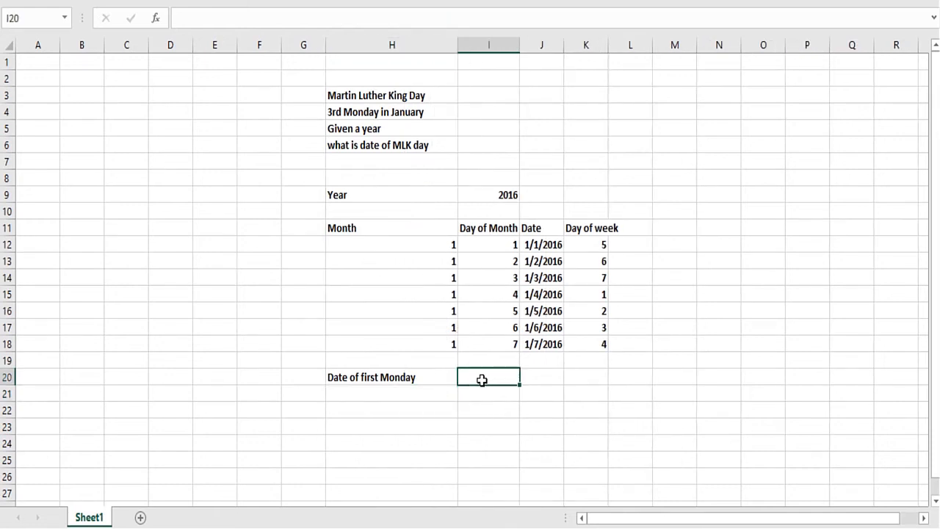
pyautogui.write('=index(')
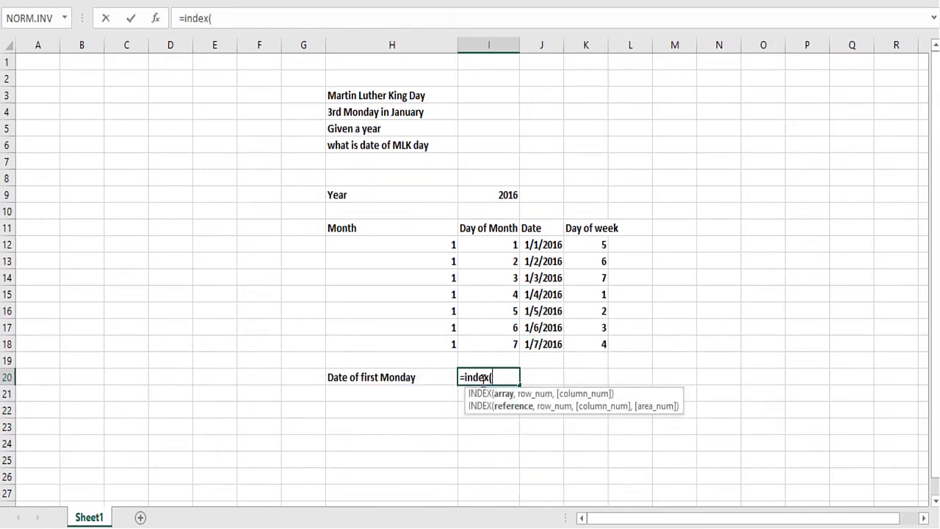
pyautogui.moveTo(530, 245); pyautogui.dragTo(532, 338)
pyautogui.write(',m')
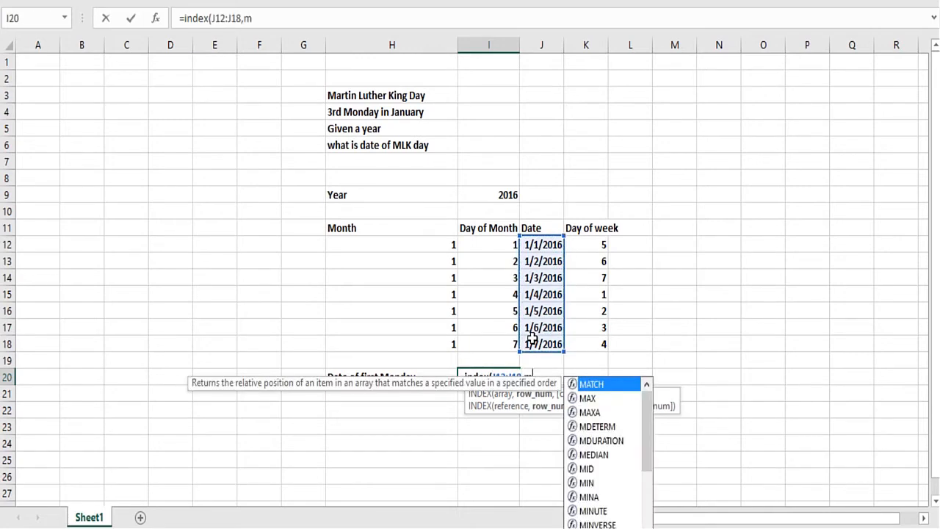
pyautogui.write('atch(')
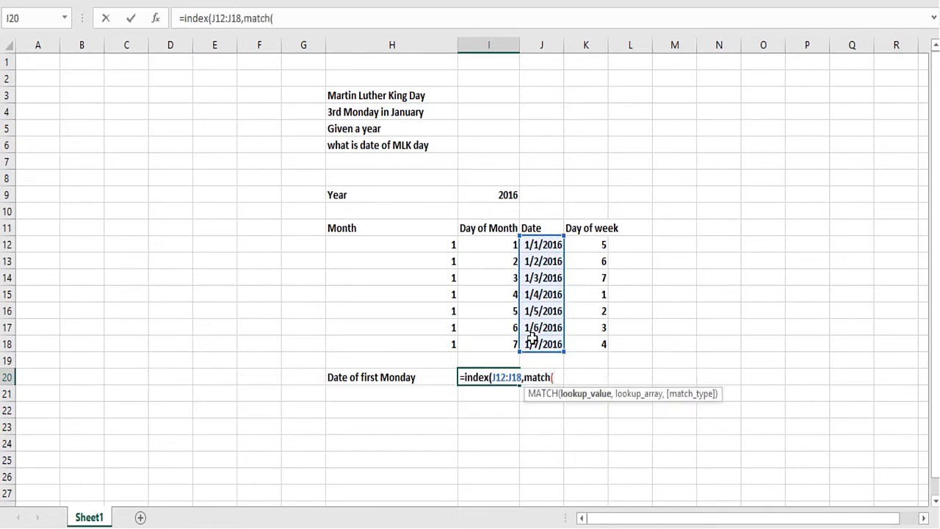
pyautogui.write('1,')
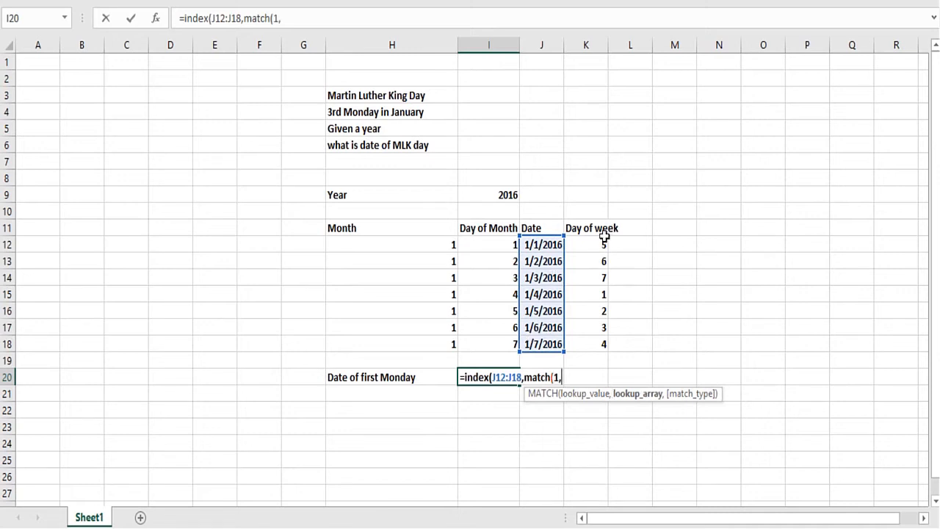
pyautogui.moveTo(603, 235); pyautogui.dragTo(593, 357)
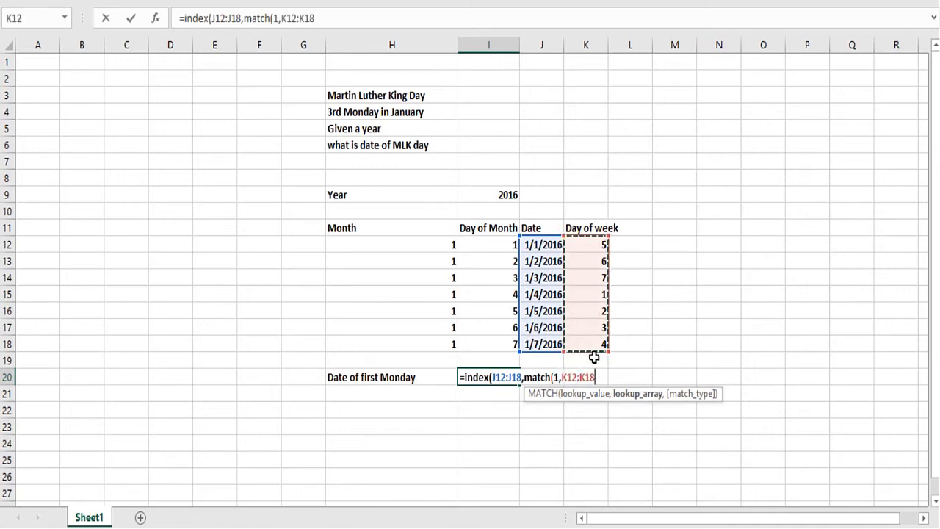
pyautogui.write(',0),1')
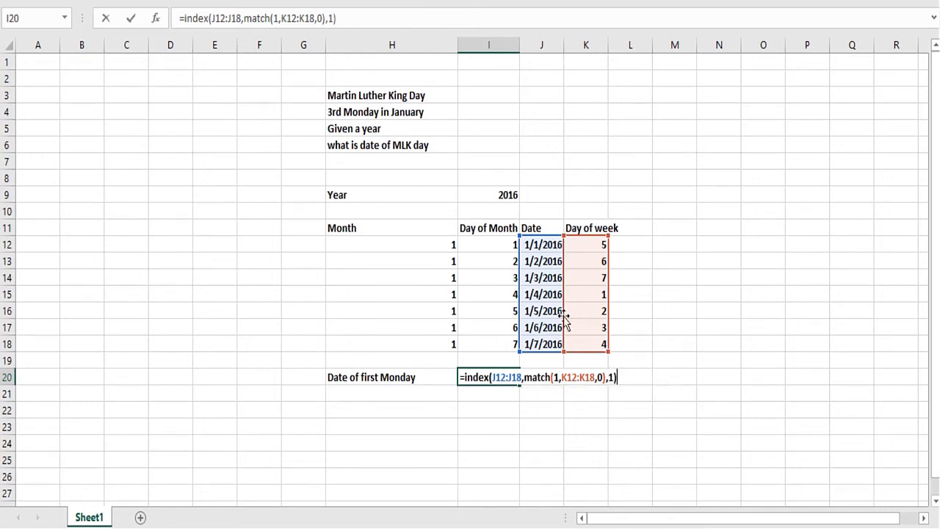
pyautogui.hotkey('ctrl', 'Return')
pyautogui.press('Return')
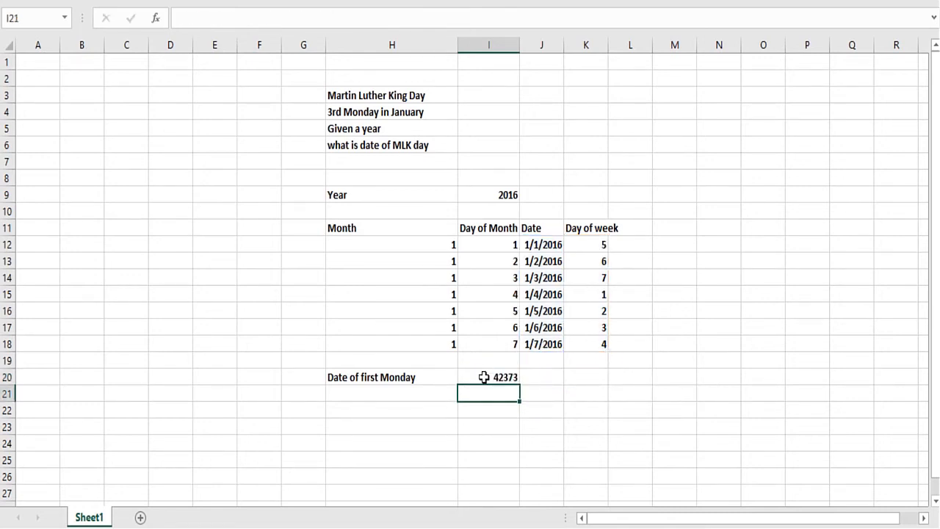
# - Format the first Monday result in I20 as a date of type *3/14/2012
pyautogui.click(485, 376)
pyautogui.hotkey('ctrl', '1')
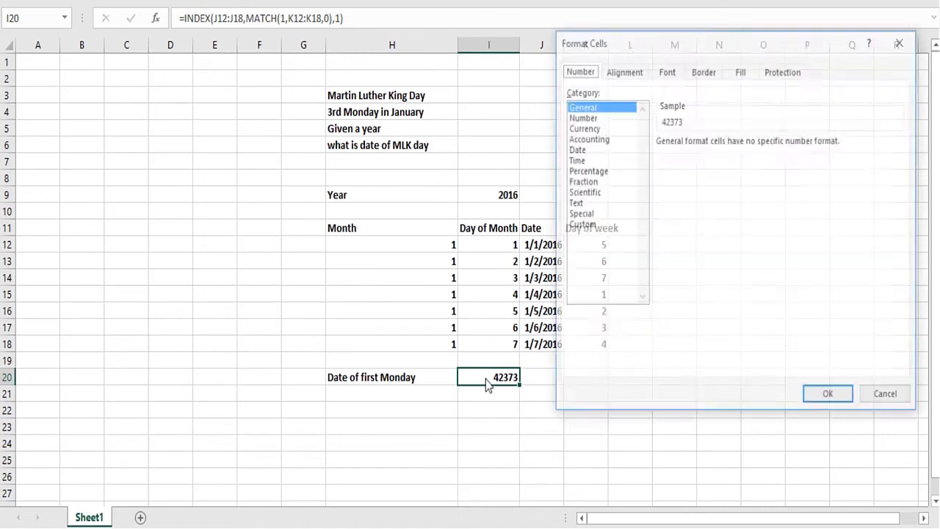
pyautogui.click(580, 149)
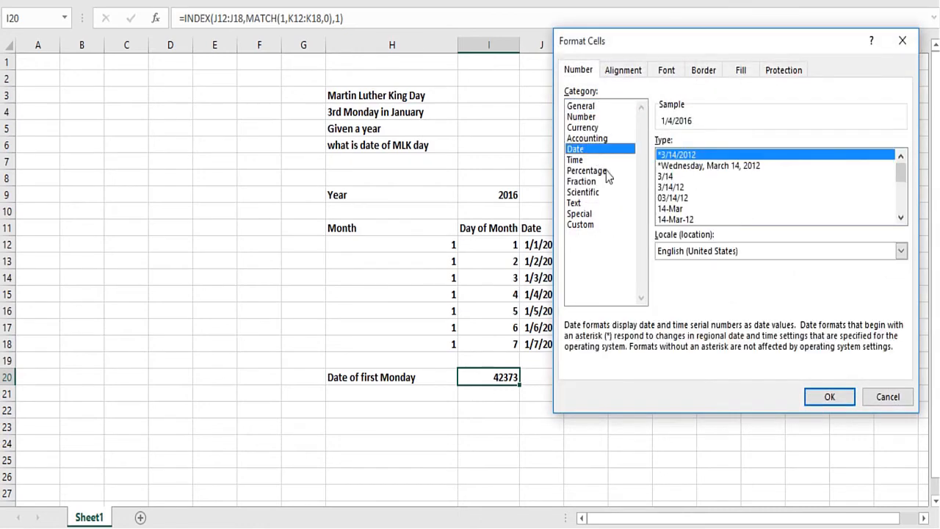
pyautogui.click(826, 396)
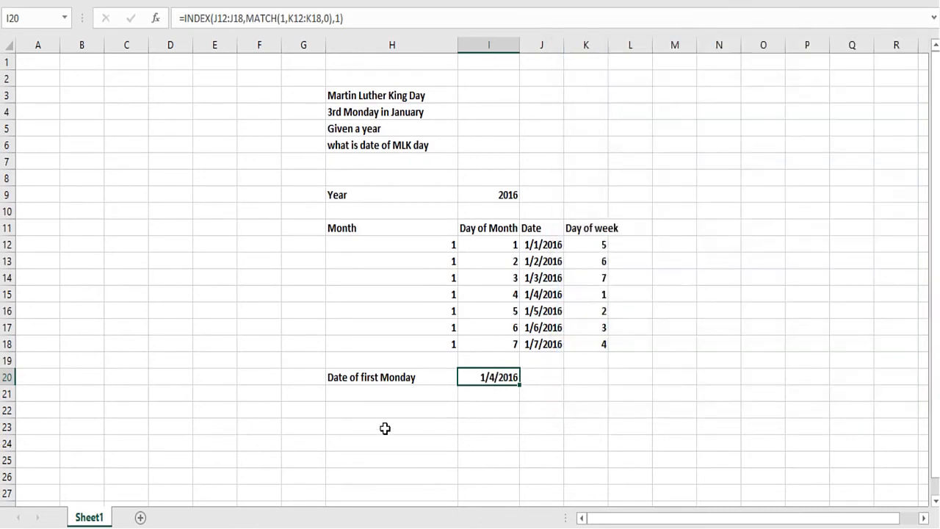
# - Add the label "MLK Day" in H22 and enter =I20+14 in I22
pyautogui.click(361, 405)
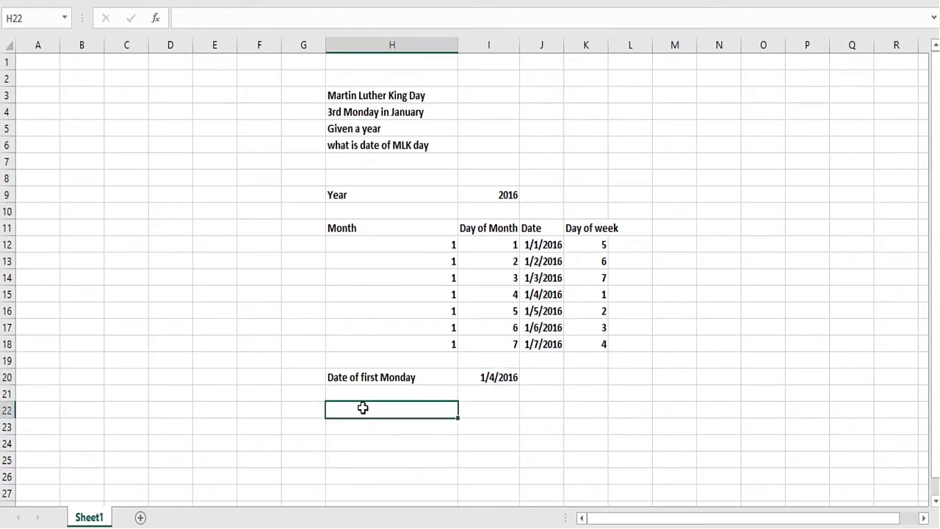
pyautogui.write('MLK Day')
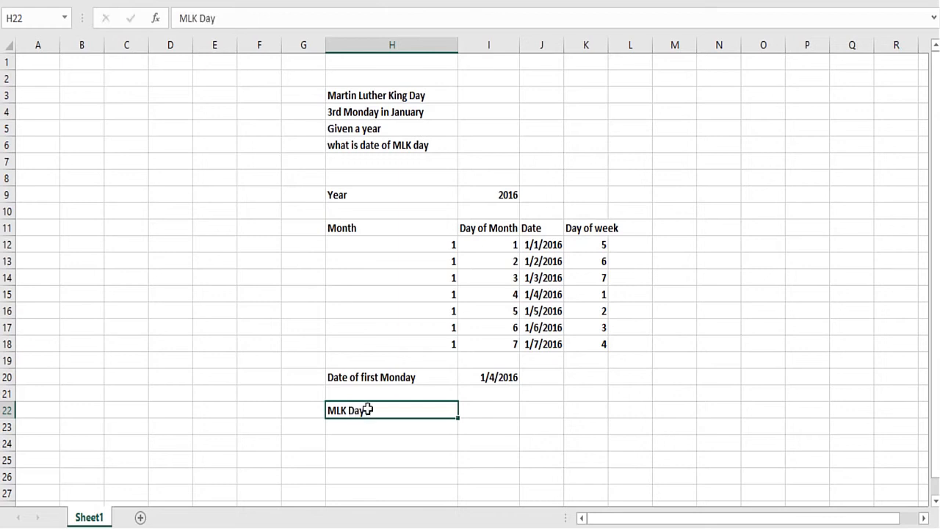
pyautogui.press('Tab')
pyautogui.write('=')
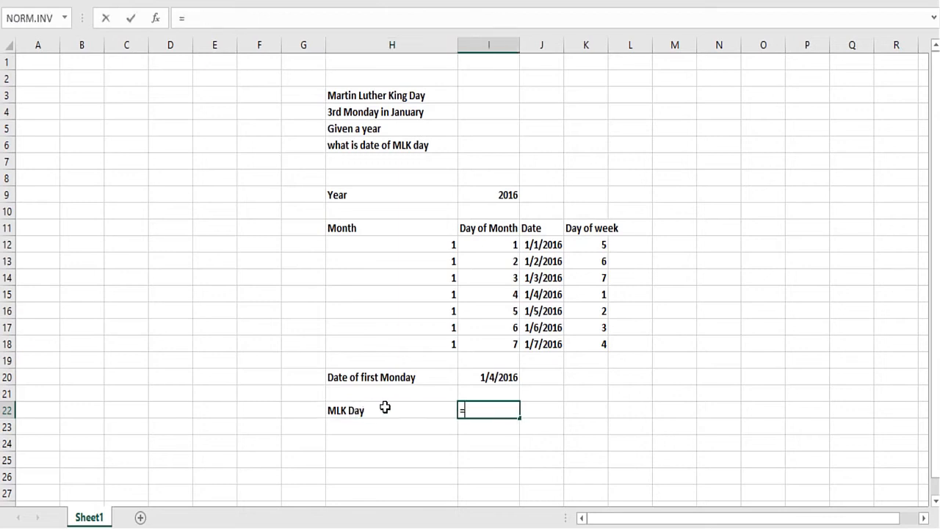
pyautogui.click(465, 376)
pyautogui.write('+14')
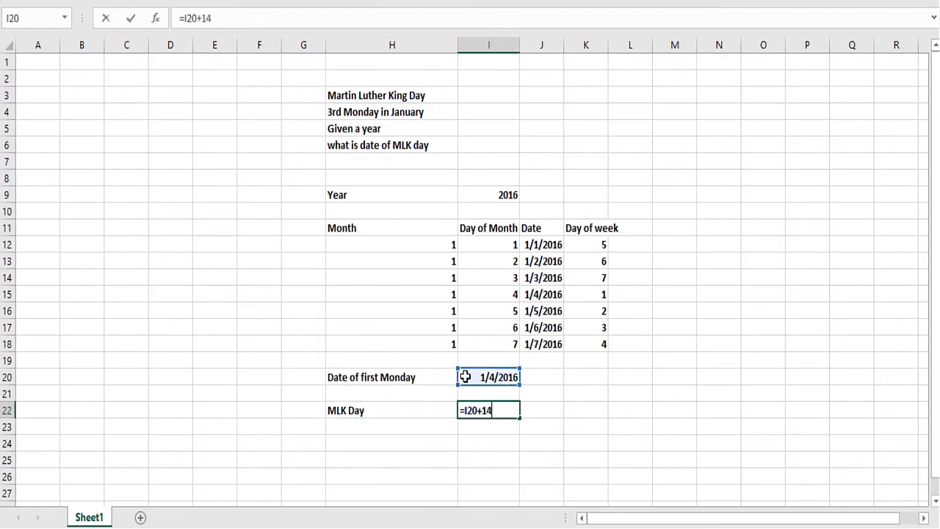
pyautogui.press('Return')
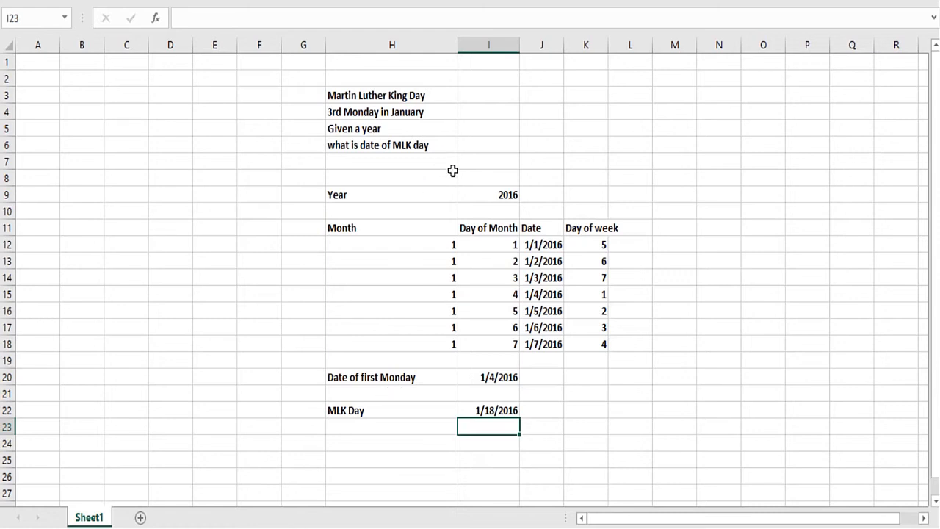
# - Set the year in I9 to 2018 and check the MLK Day result in I22
pyautogui.click(475, 199)
pyautogui.write('2018')
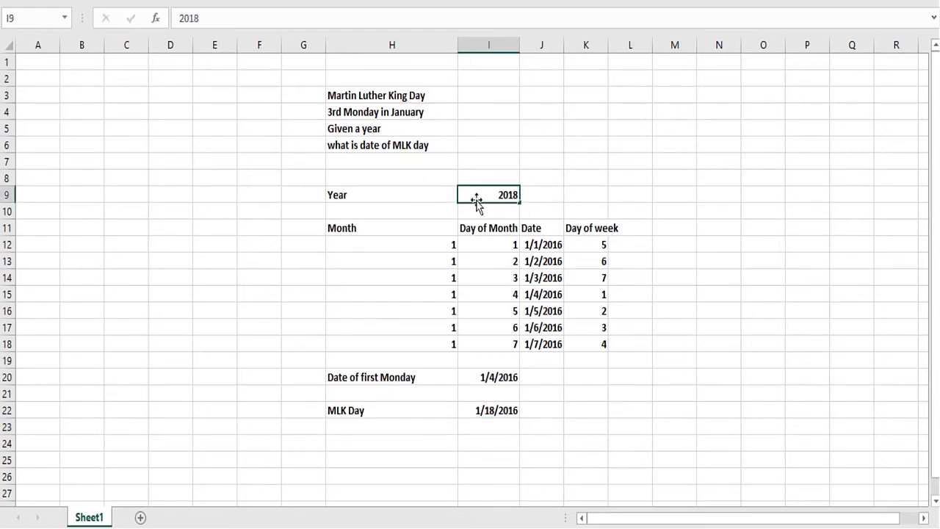
pyautogui.press('Return')
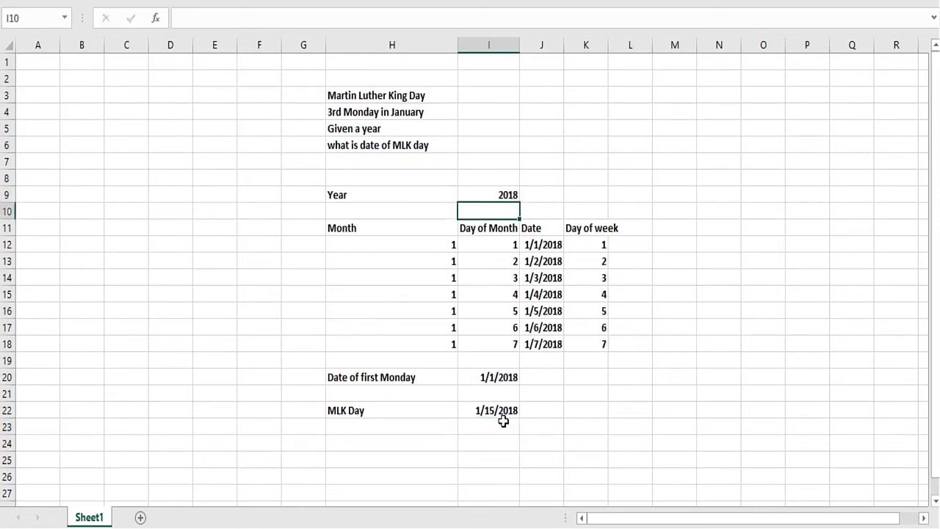
pyautogui.click(494, 411)
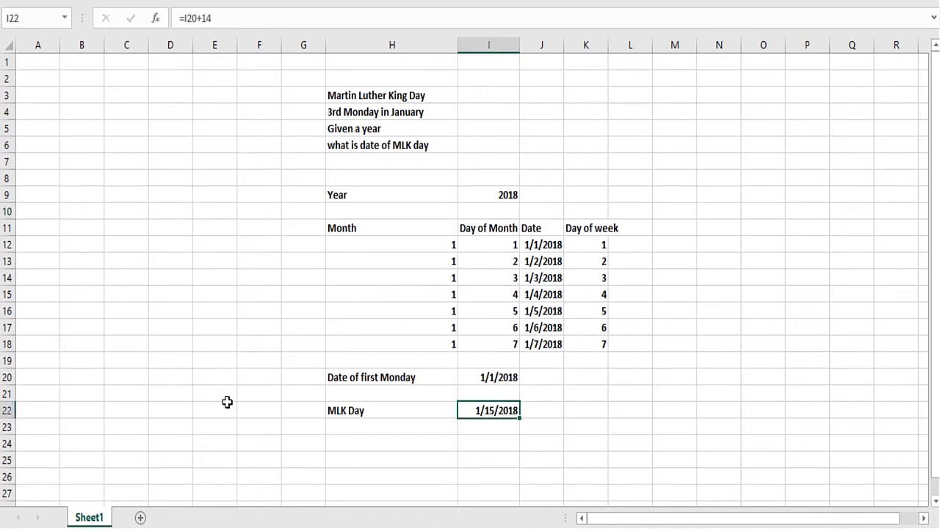
# - Change the year in I9 to 2020 to test the MLK Day calculation
pyautogui.doubleClick(492, 195)
pyautogui.press('BackSpace')
pyautogui.press('BackSpace')
pyautogui.press('BackSpace')
pyautogui.write('020')
pyautogui.press('Return')
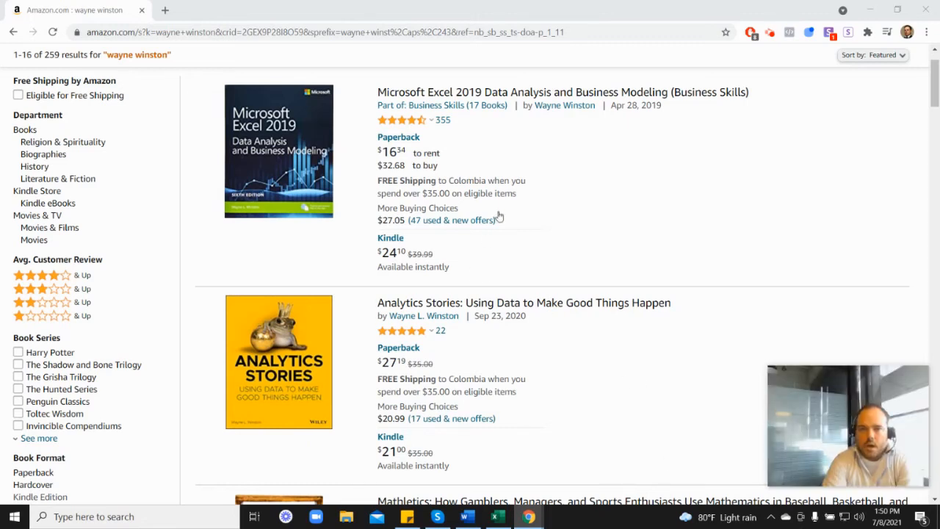
pyautogui.moveTo(402, 126)
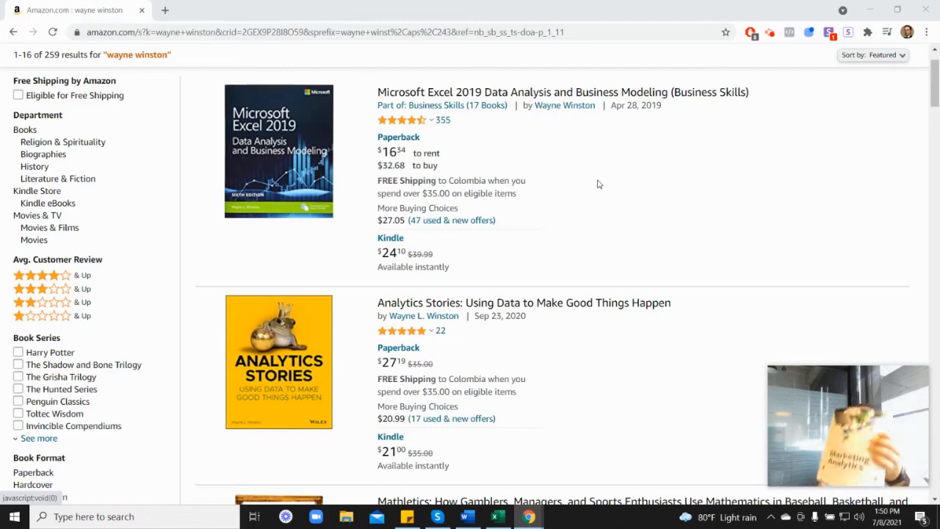
pyautogui.scroll(-6, 822, 300)
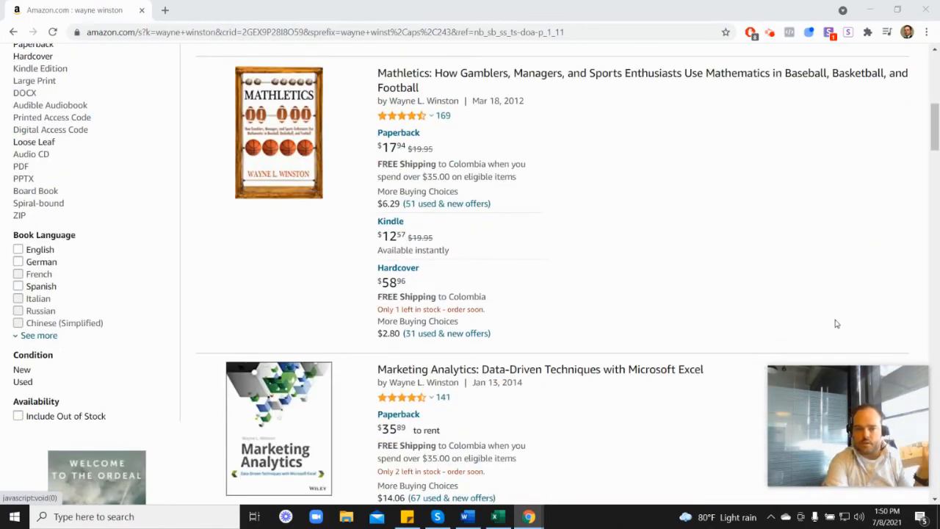
pyautogui.scroll(-1, 469, 363)
pyautogui.moveTo(416, 274)
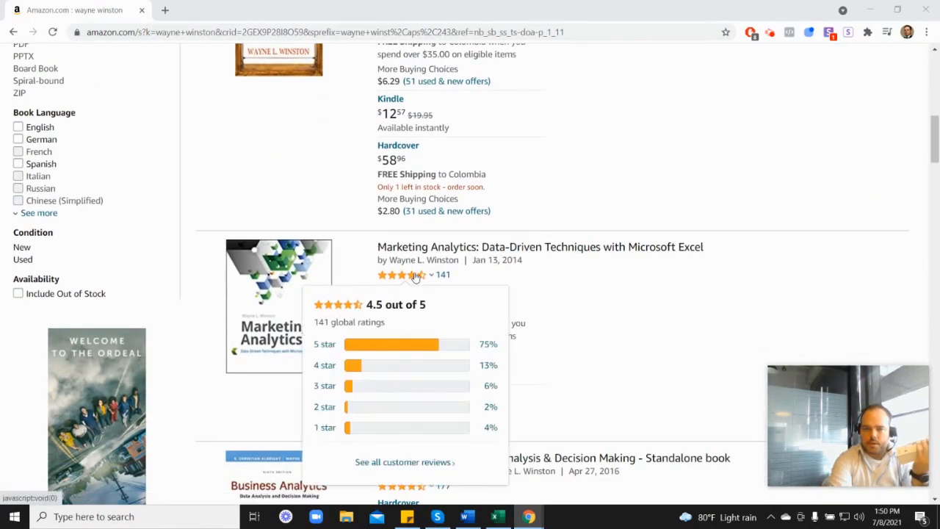
pyautogui.scroll(3, 546, 280)
pyautogui.scroll(3, 547, 279)
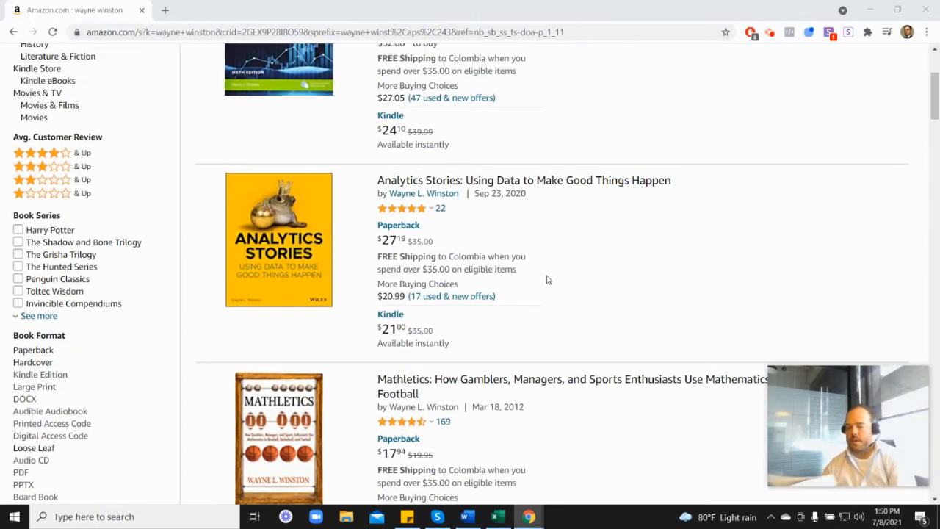